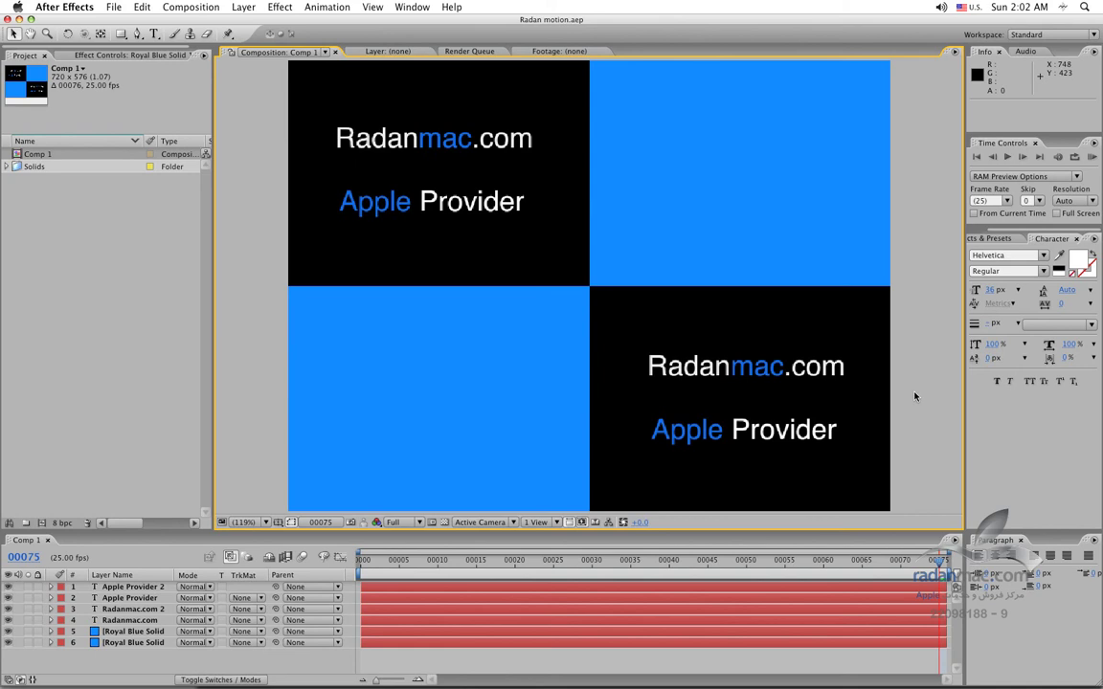
- Review Comp 1's 720×576, 25 fps Composition Settings in After Effects after briefly checking Motion
key("super+Tab")
key("super+Tab")
key("super+Tab")
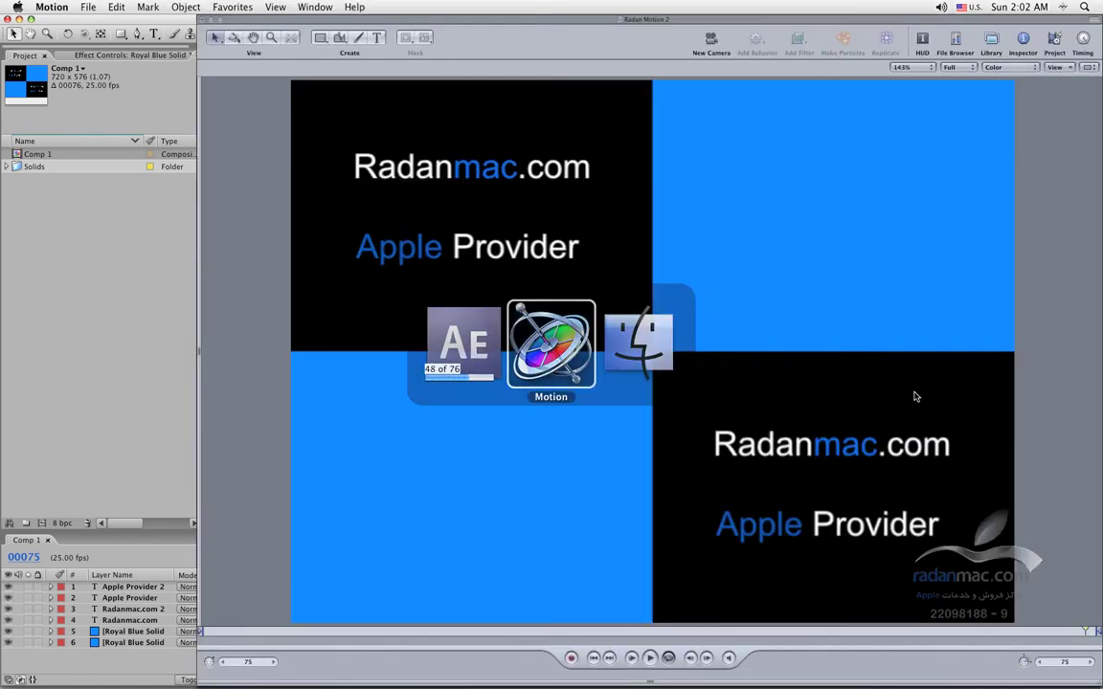
key("super+Tab")
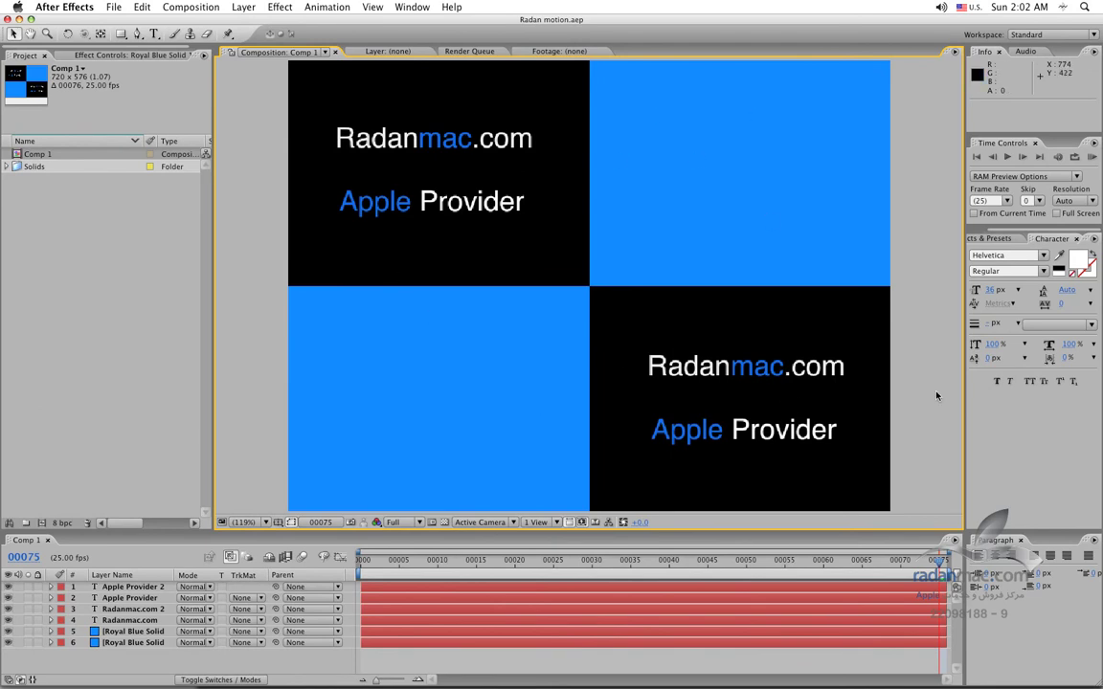
left_click(955, 53)
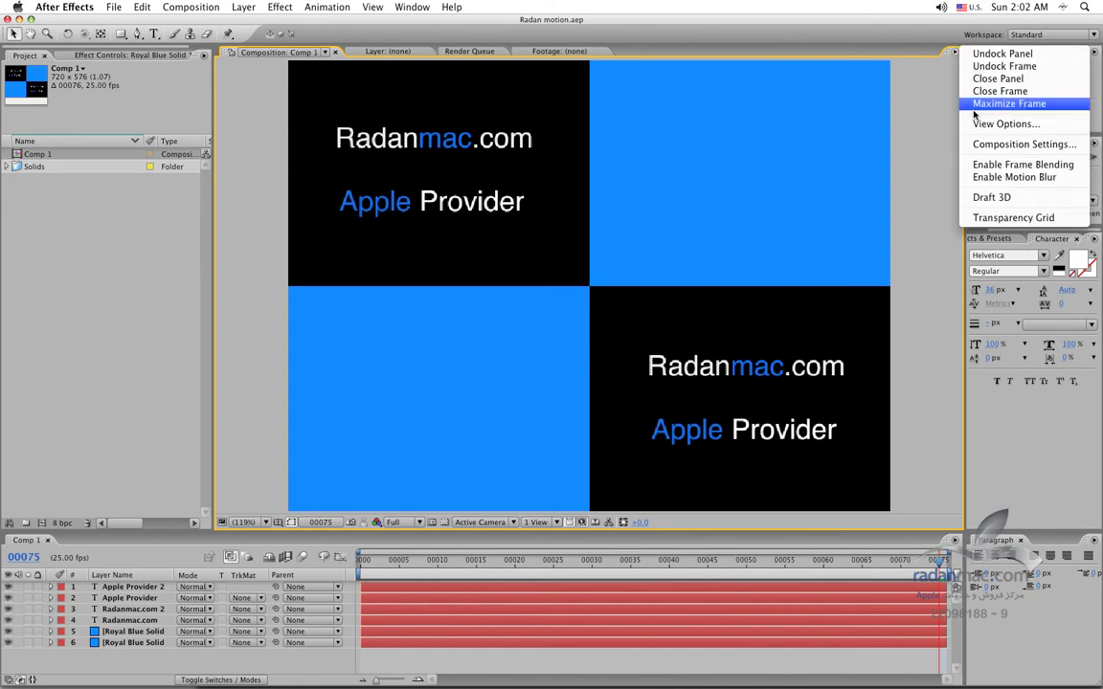
left_click(1000, 143)
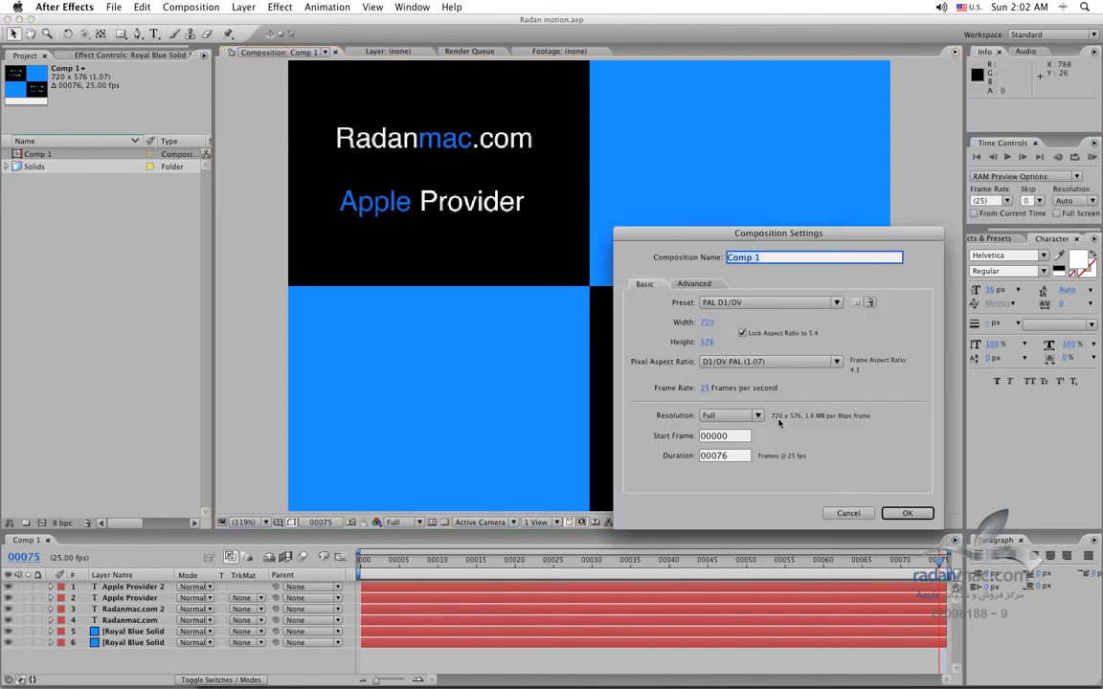
left_click(844, 518)
- Compare Motion's project properties (720×576, PAL D1/DV, 25 fps, 75 frames) without changes, then return to After Effects
key("super+Tab")
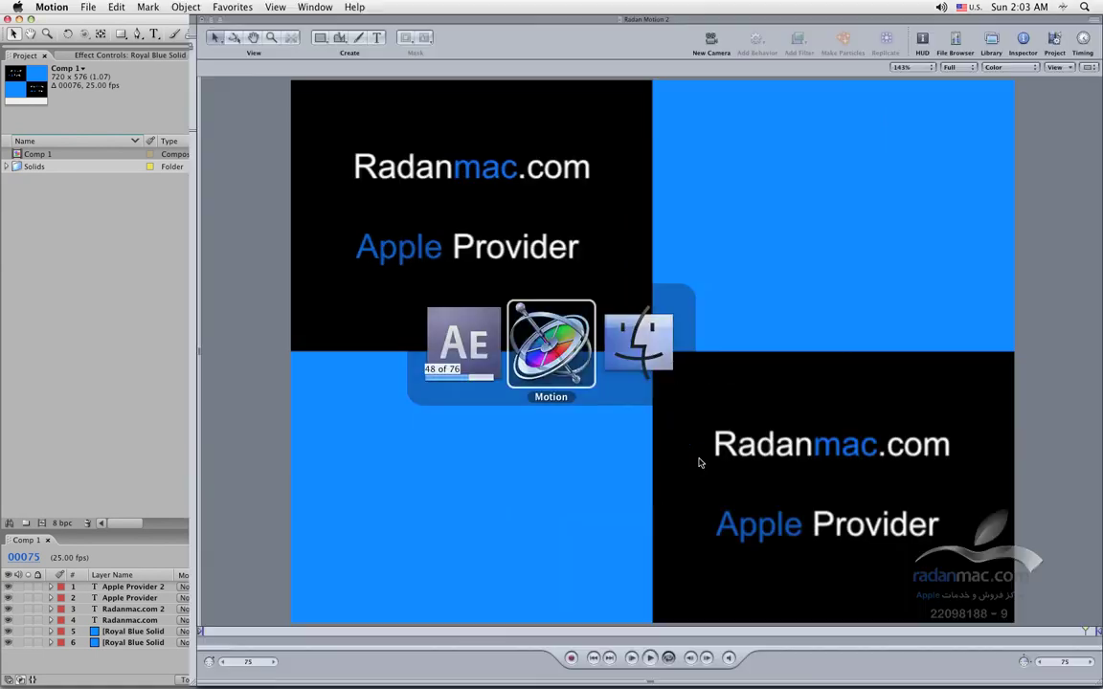
key("super+j")
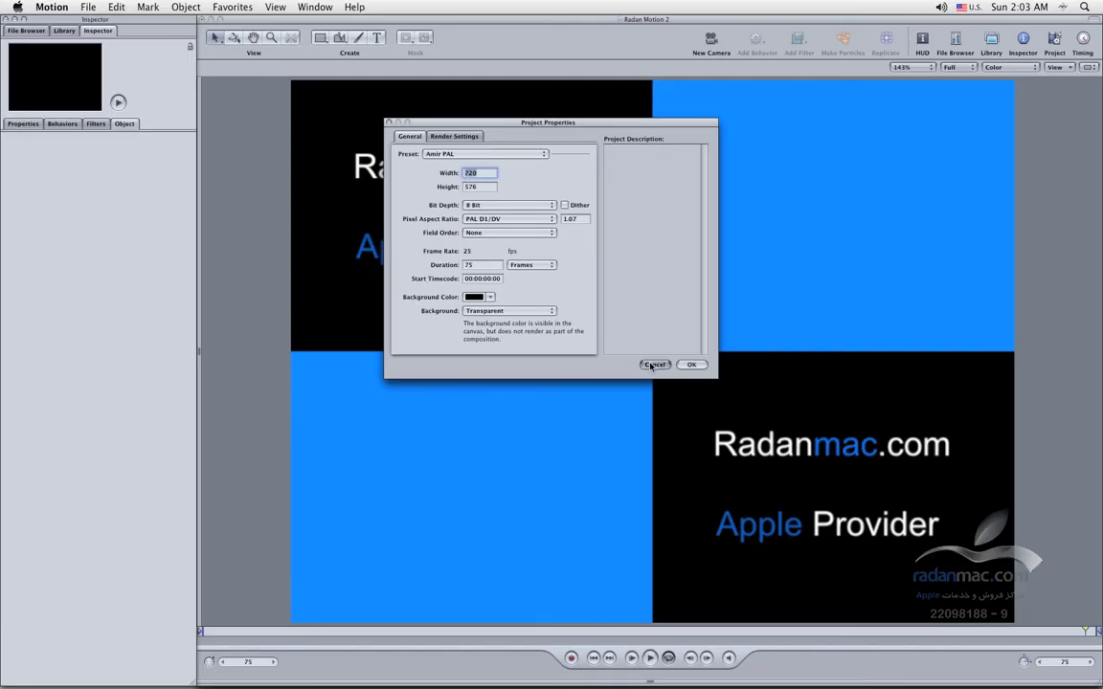
left_click(652, 364)
key("super+Tab")
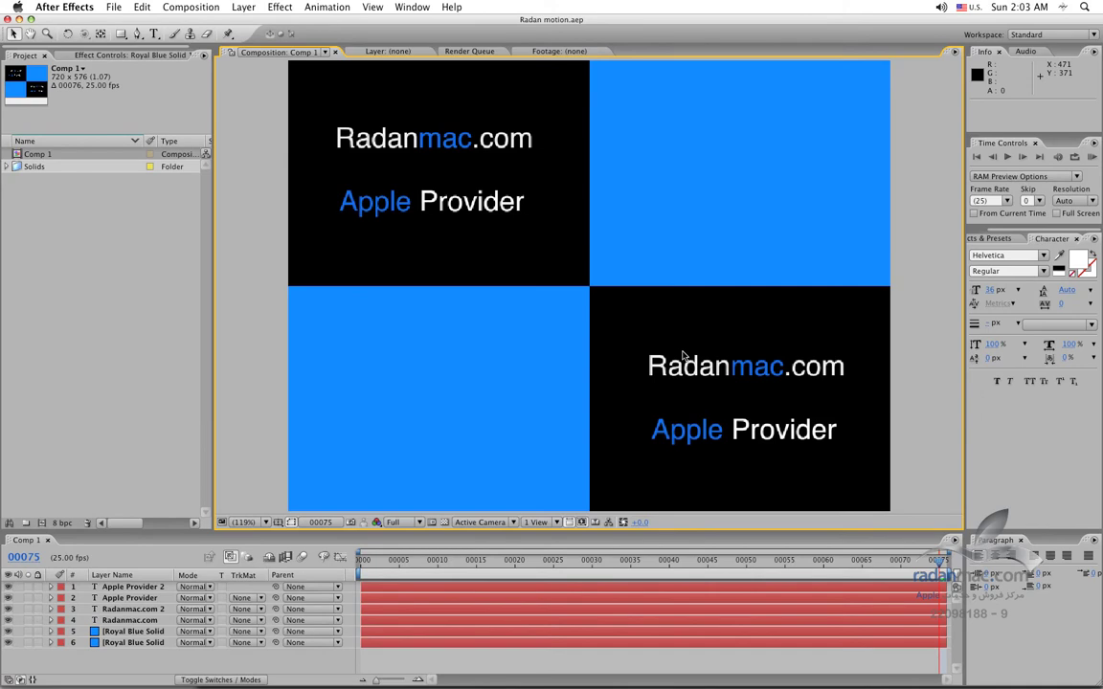
- Play Comp 1 as a 76-frame, 25 fps RAM preview, then go back to Motion
left_click(1091, 156)
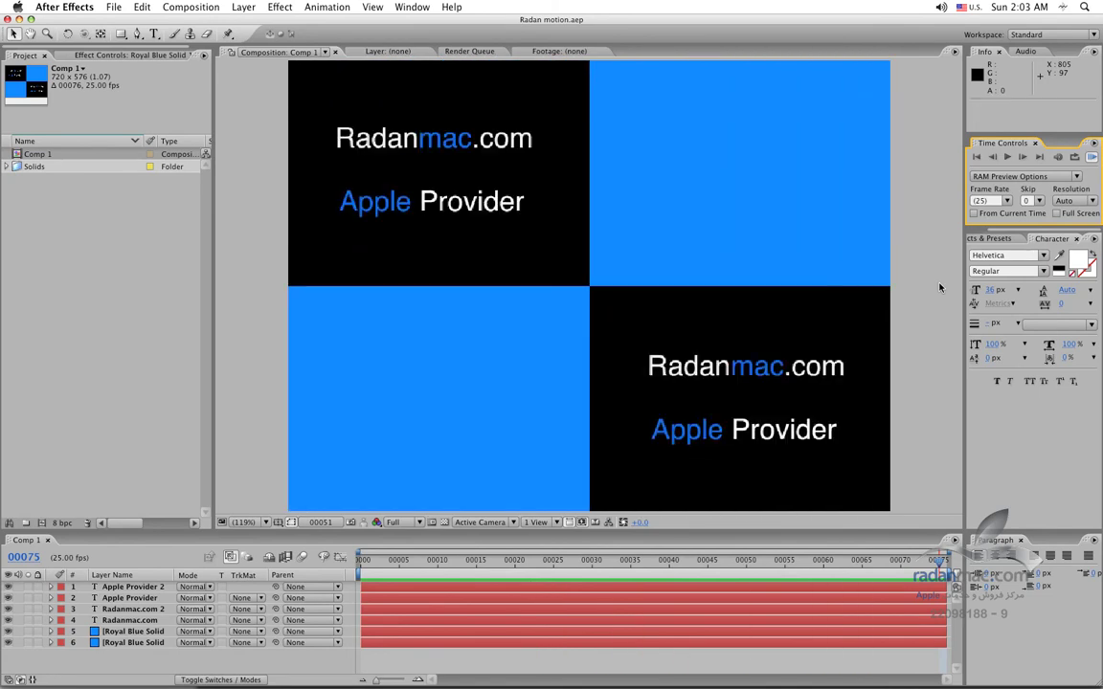
key("super+Tab")
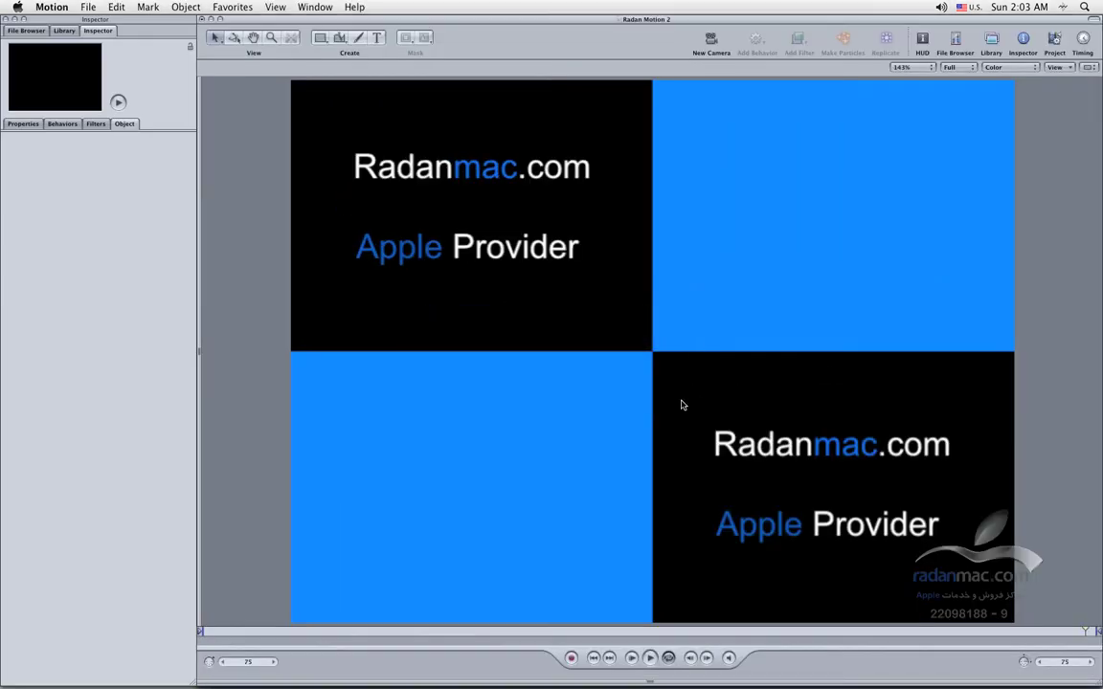
- Play the Radan Motion 2 animation to watch its text fade, then open the Window menu
left_click(651, 659)
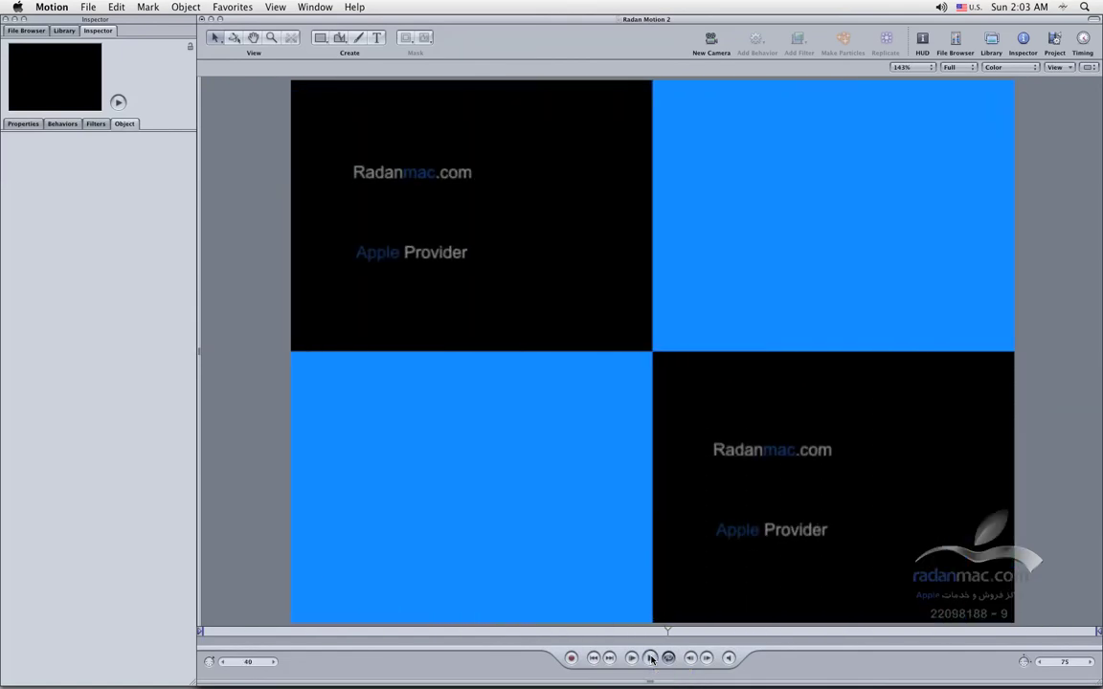
left_click(330, 6)
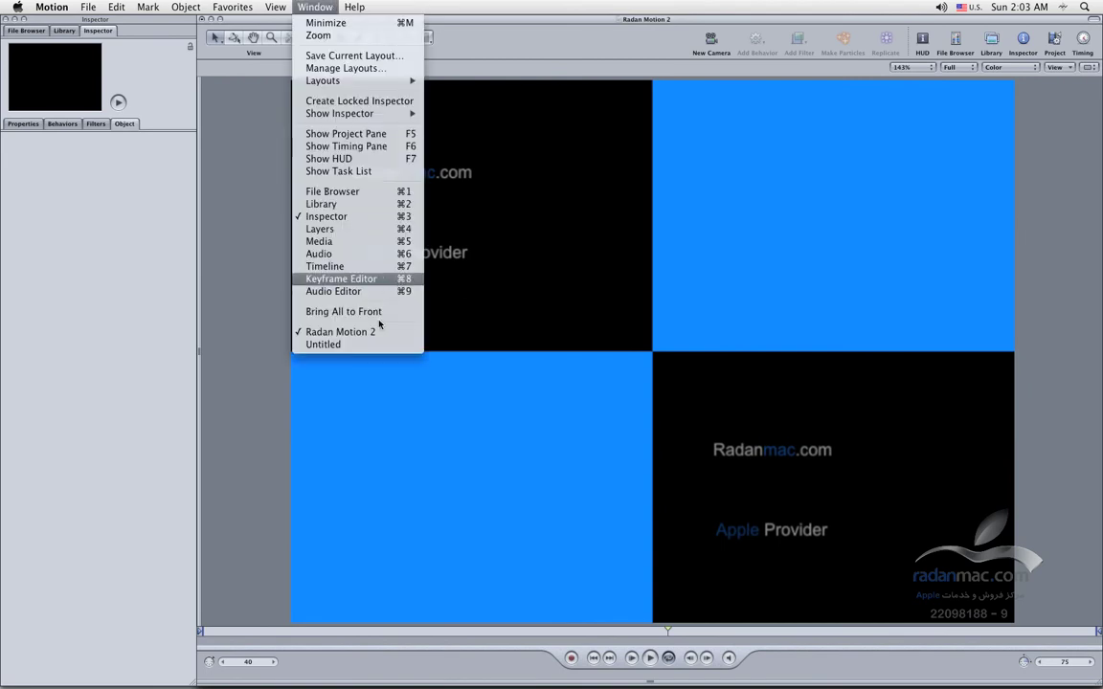
- Switch to the Untitled project holding the white star with a yellow 5-pixel outline
left_click(373, 347)
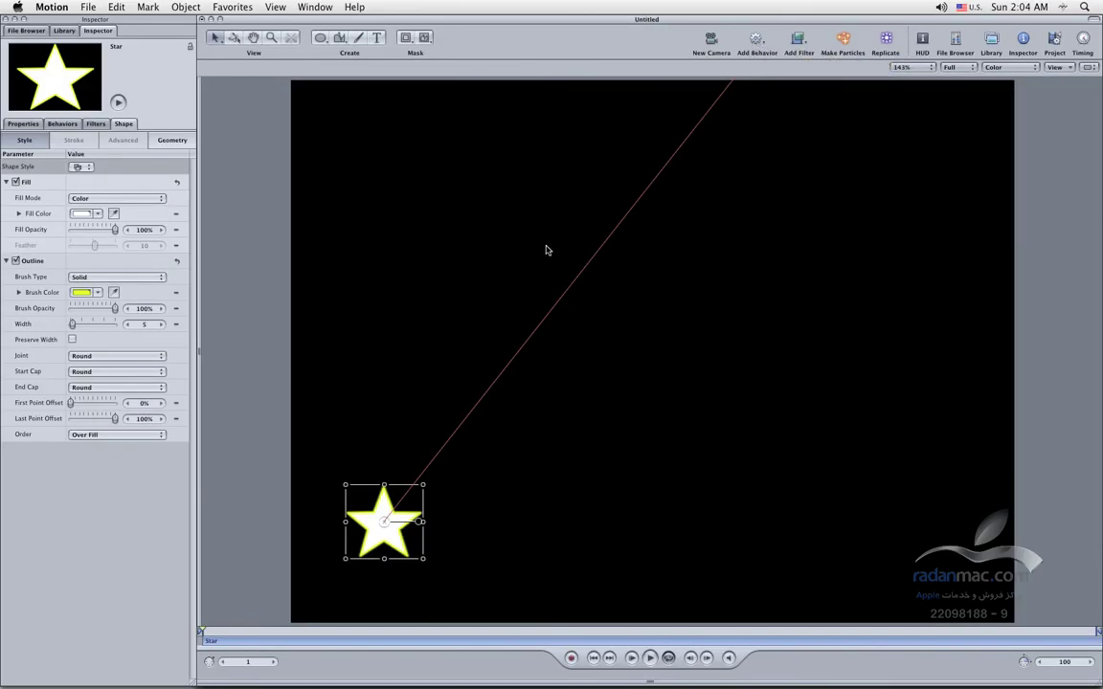
- Shorten the star's Throw in its HUD so it drifts slowly up-right, then rewind to frame 1
left_click(69, 124)
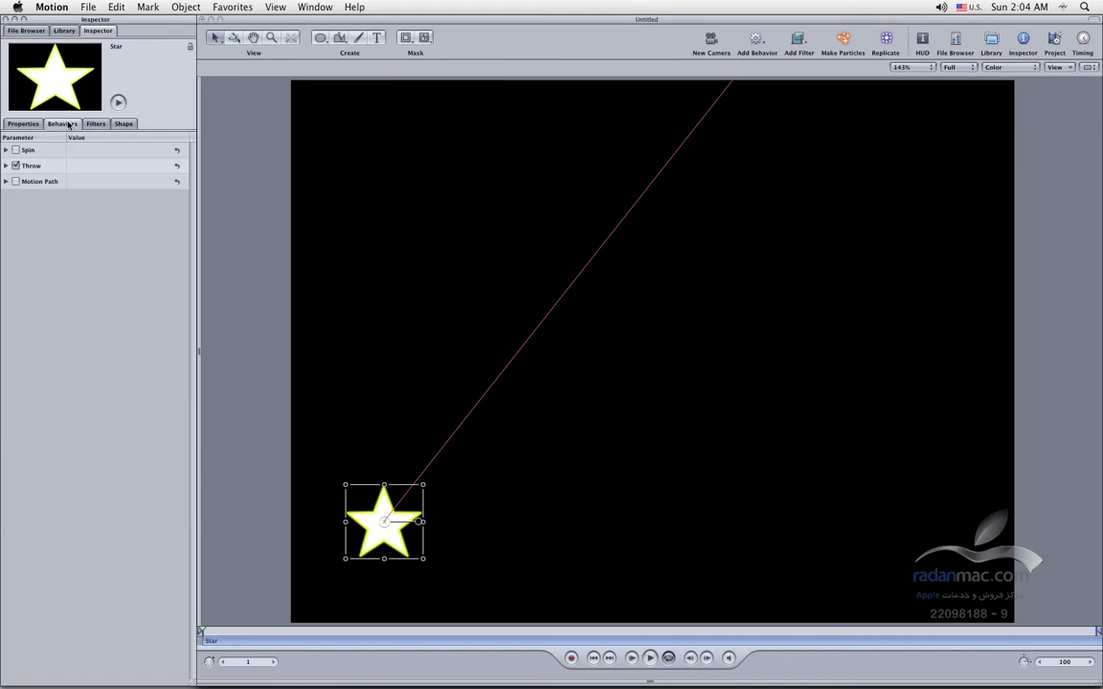
left_click(40, 166)
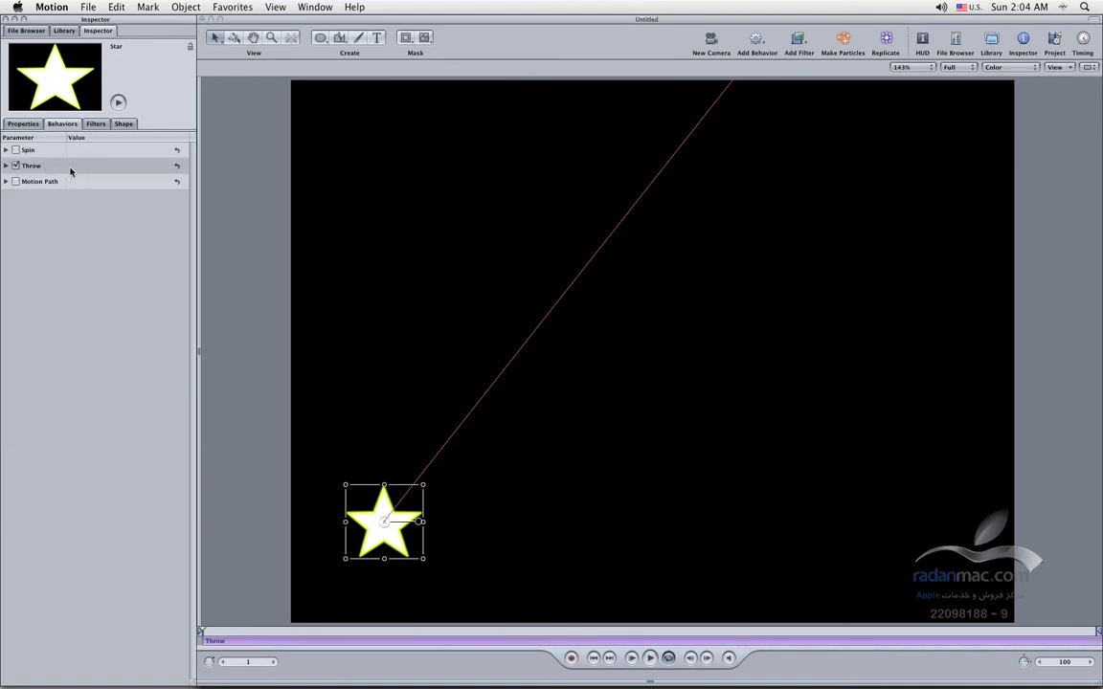
key("F7")
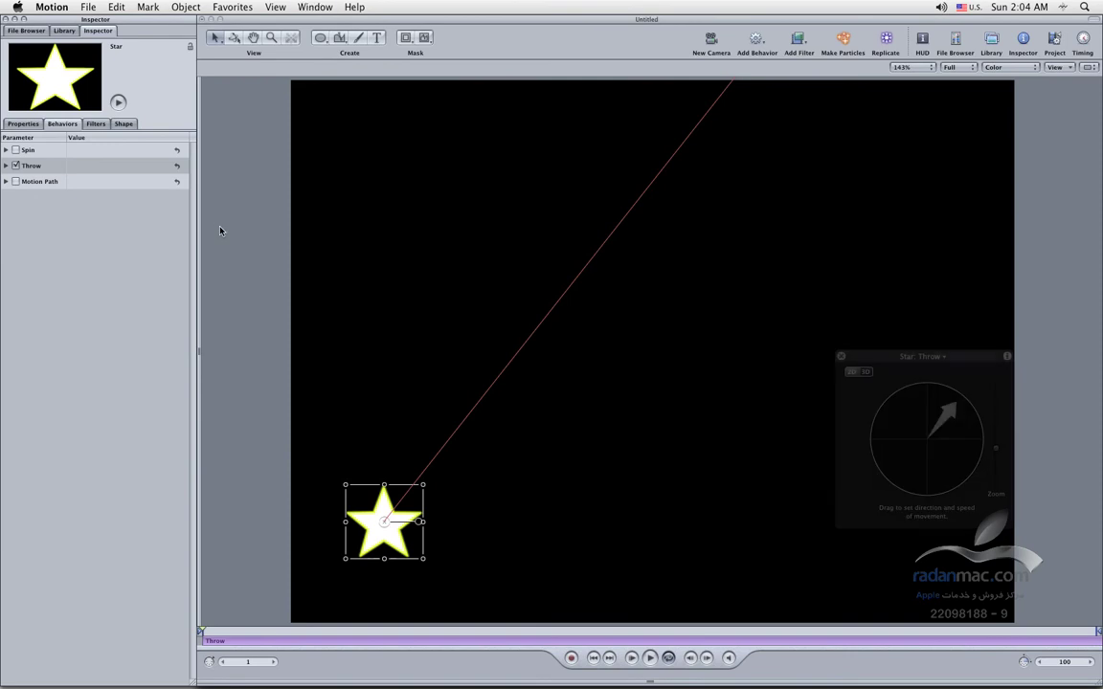
mouse_move(959, 373)
left_mouse_down()
mouse_move(969, 352)
mouse_move(948, 400)
left_mouse_up()
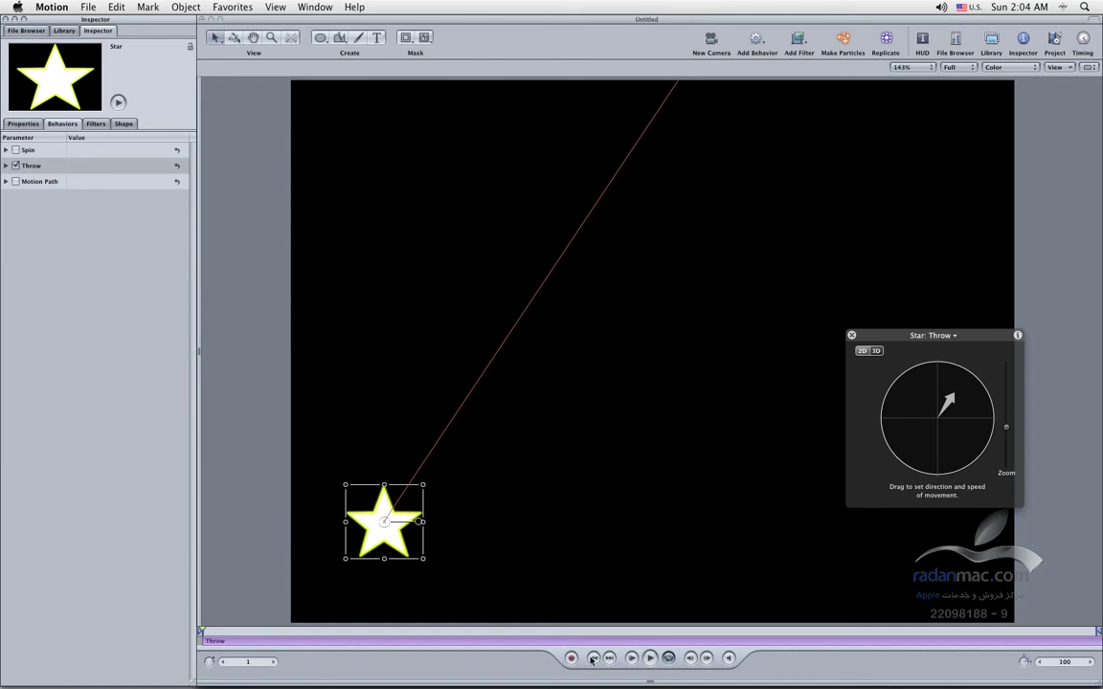
left_click(649, 659)
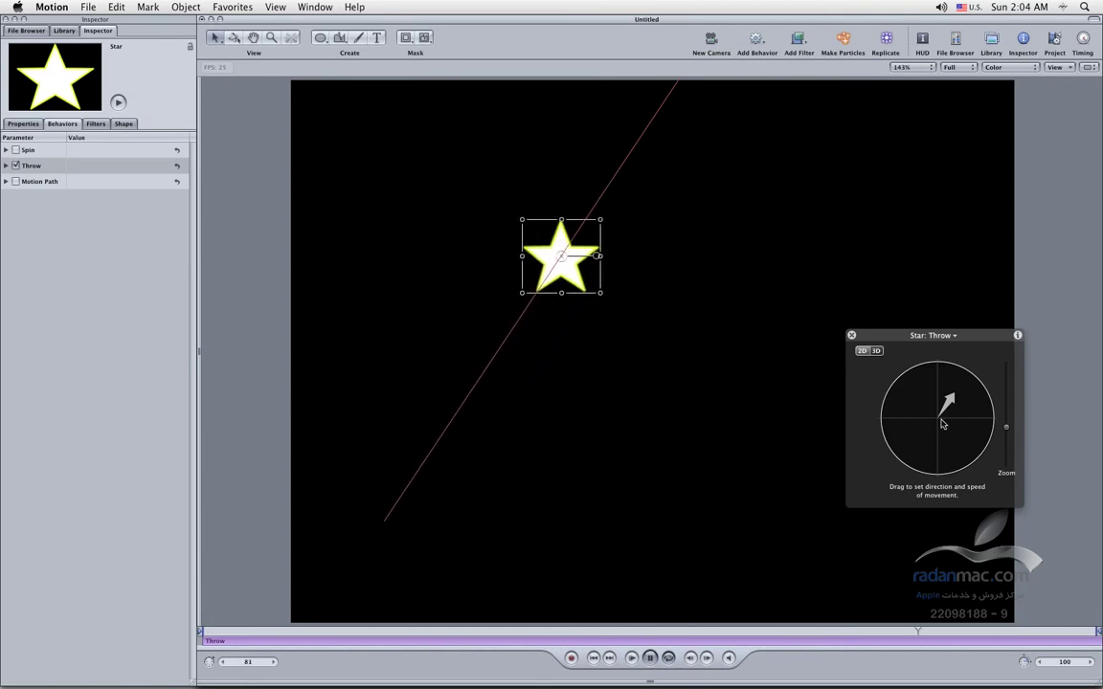
mouse_move(943, 418)
left_mouse_down()
mouse_move(955, 407)
mouse_move(978, 418)
left_mouse_up()
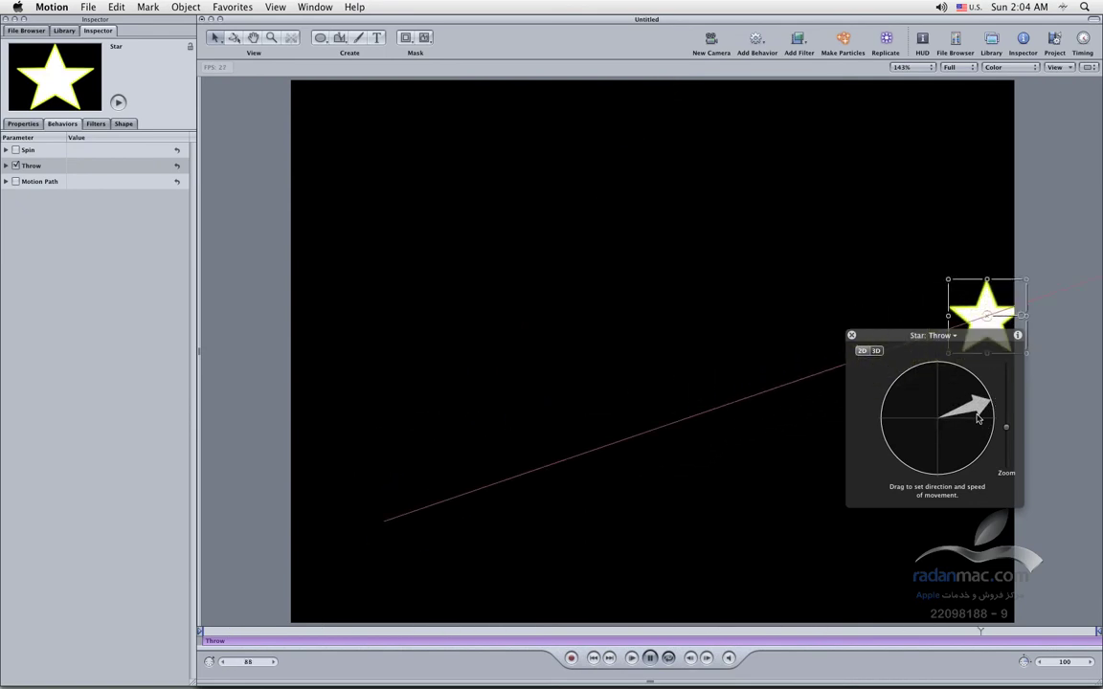
left_click_drag(978, 418, 980, 457)
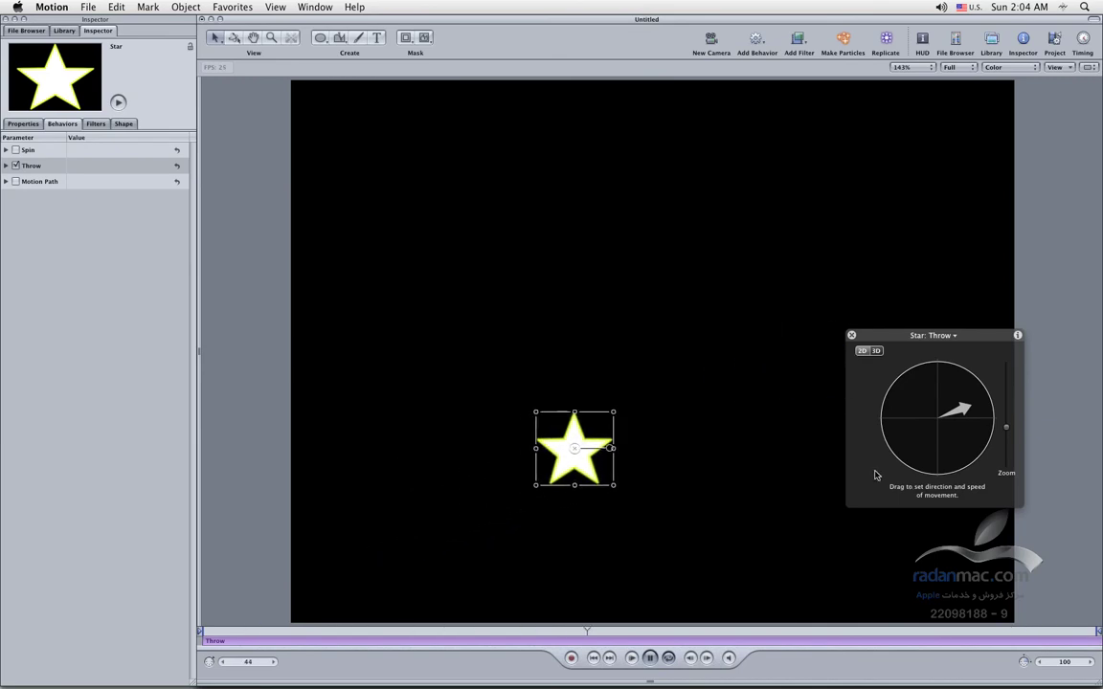
left_click(650, 658)
left_click(205, 633)
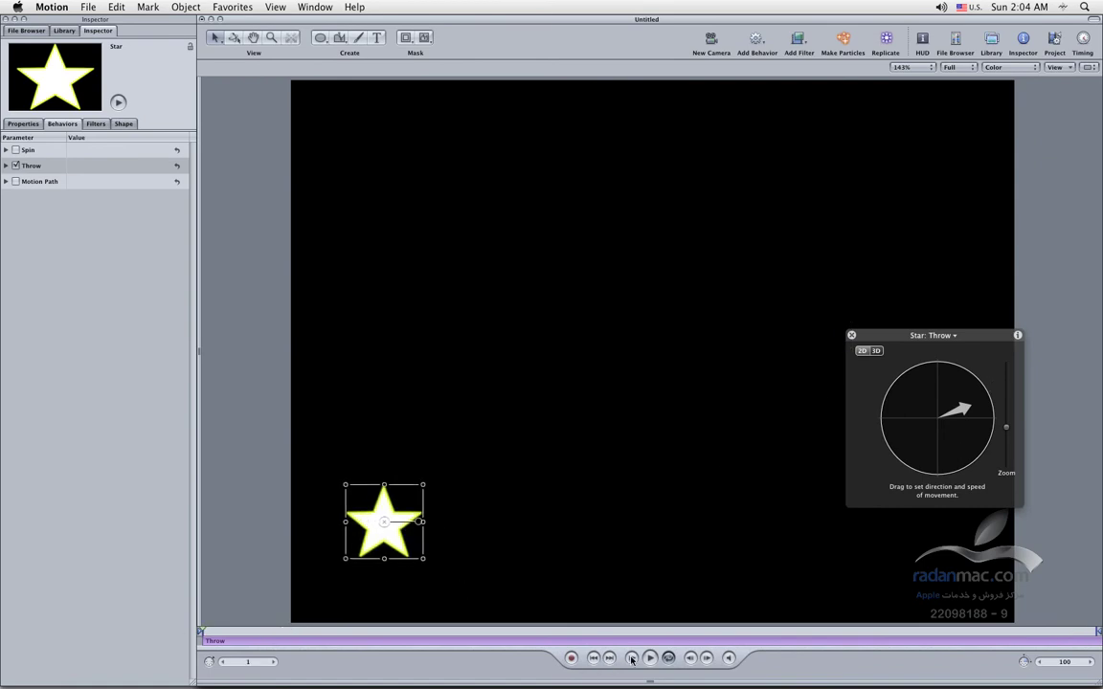
left_click(755, 55)
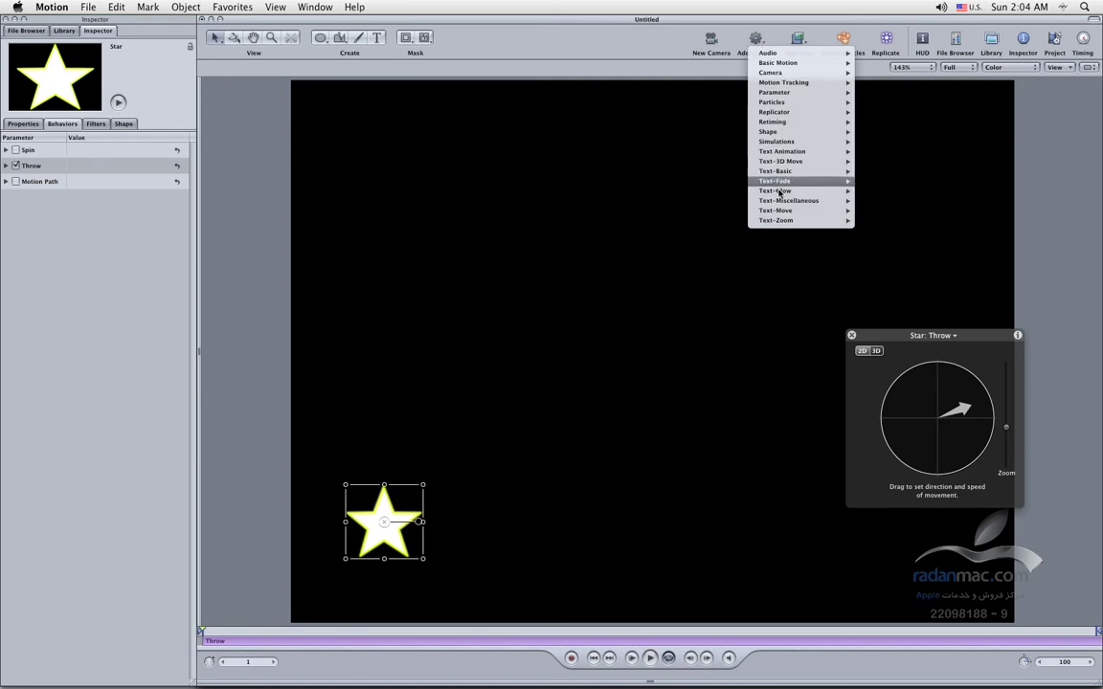
- Browse the Add Behavior categories and dismiss the list without adding a behavior
mouse_move(790, 56)
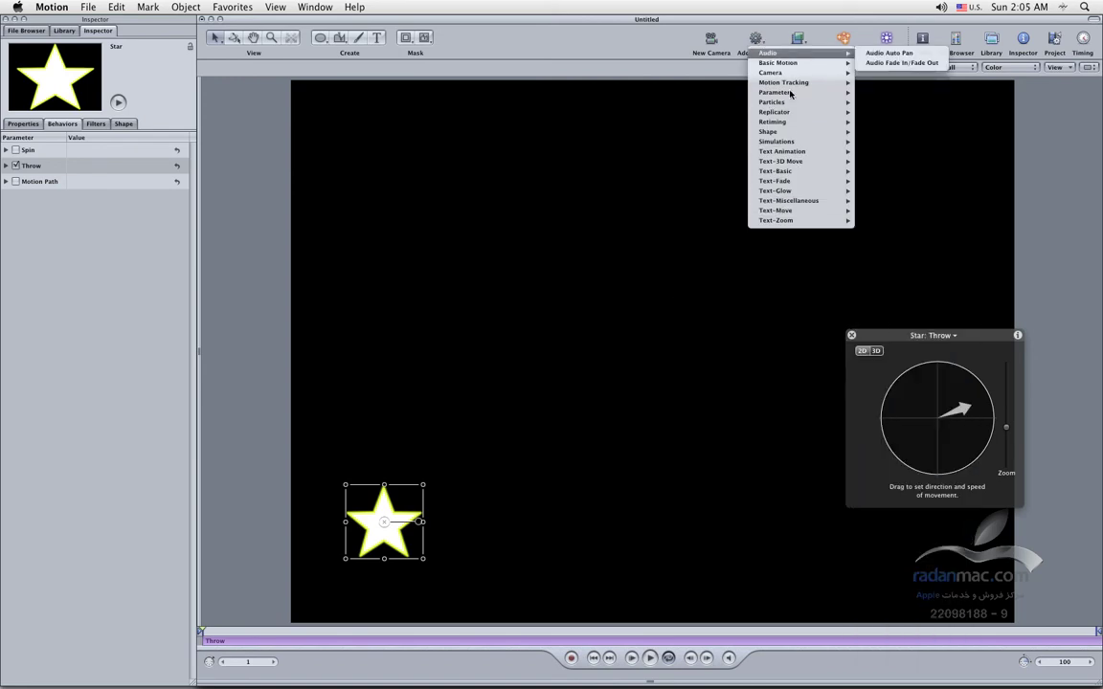
left_click(693, 88)
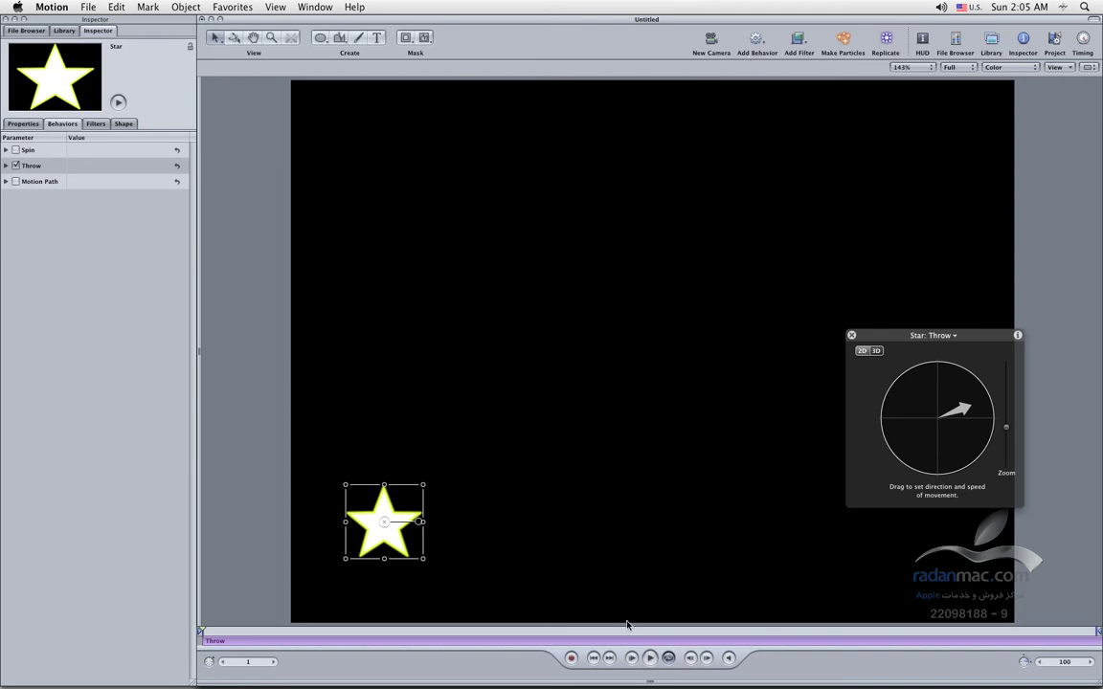
- Aim the star's Throw at a longer, shallower up-right angle while previewing from the start
left_click(593, 659)
left_click(650, 658)
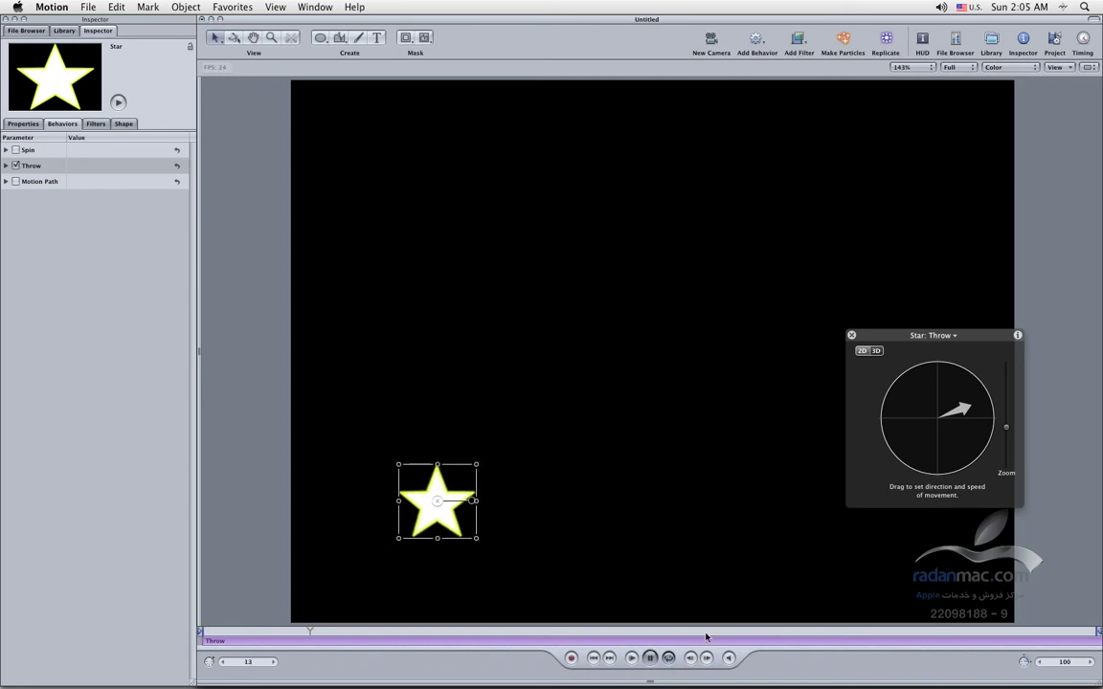
left_click_drag(961, 414, 975, 395)
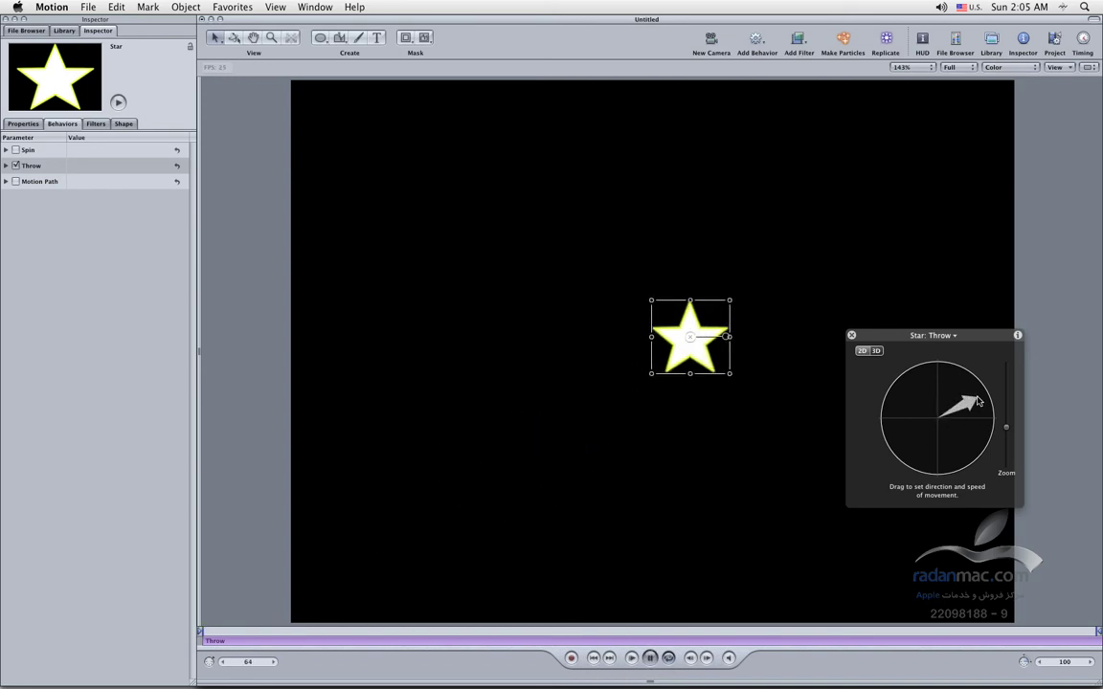
mouse_move(976, 397)
left_mouse_down()
mouse_move(979, 433)
mouse_move(988, 433)
mouse_move(927, 388)
mouse_move(958, 391)
mouse_move(967, 373)
left_mouse_up()
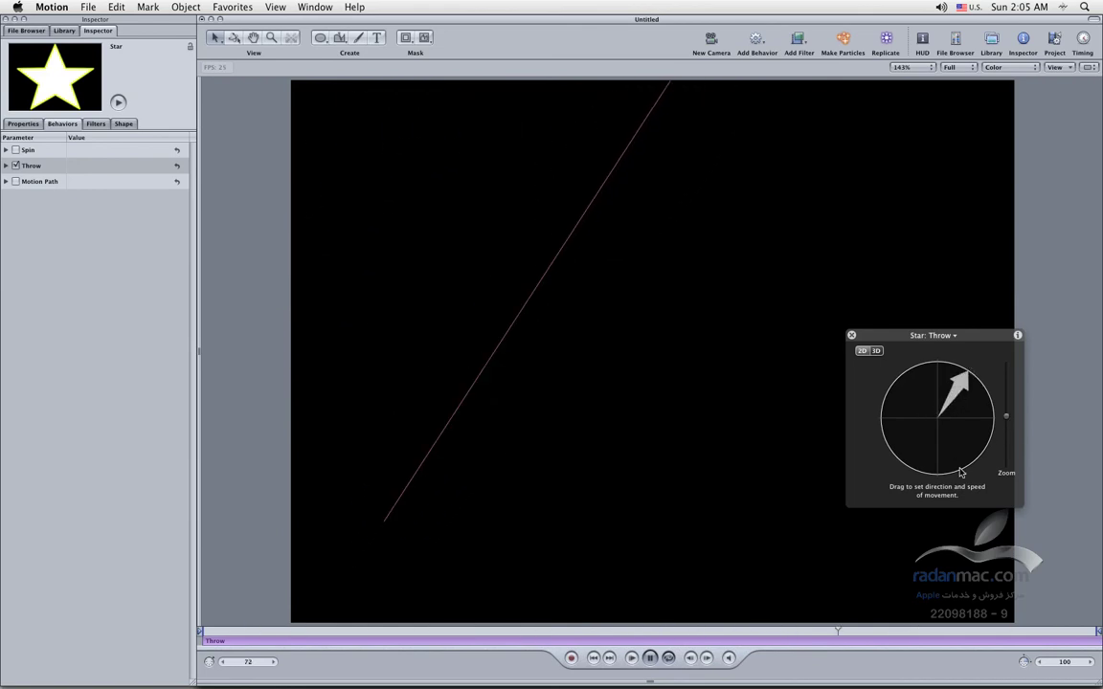
left_click_drag(948, 464, 984, 398)
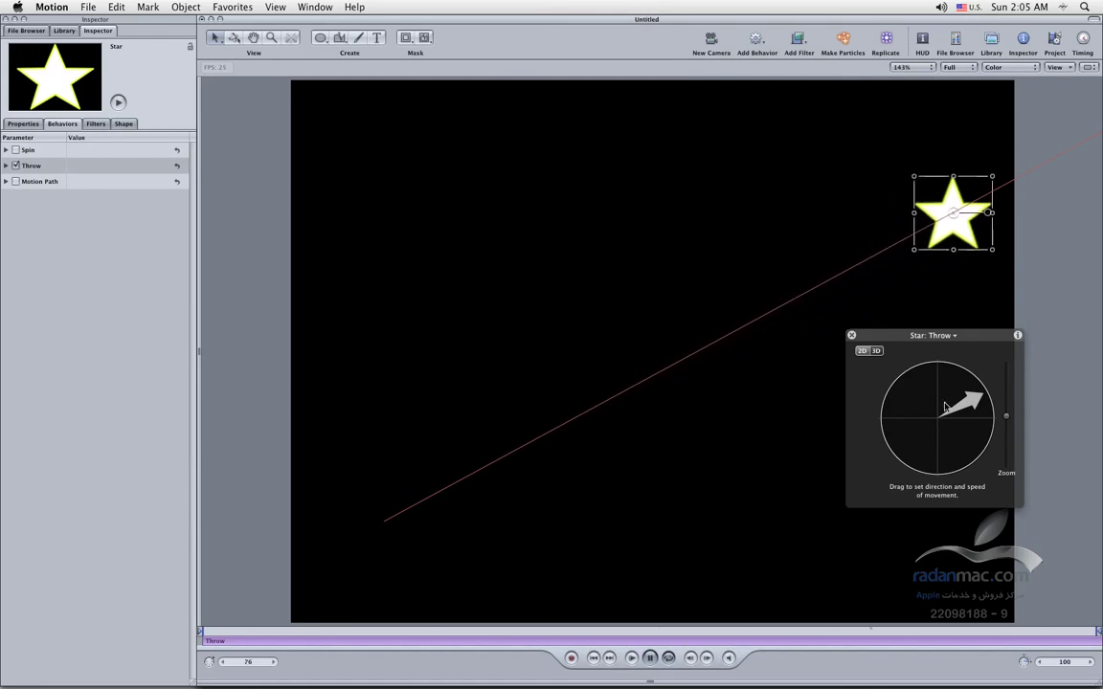
key("space")
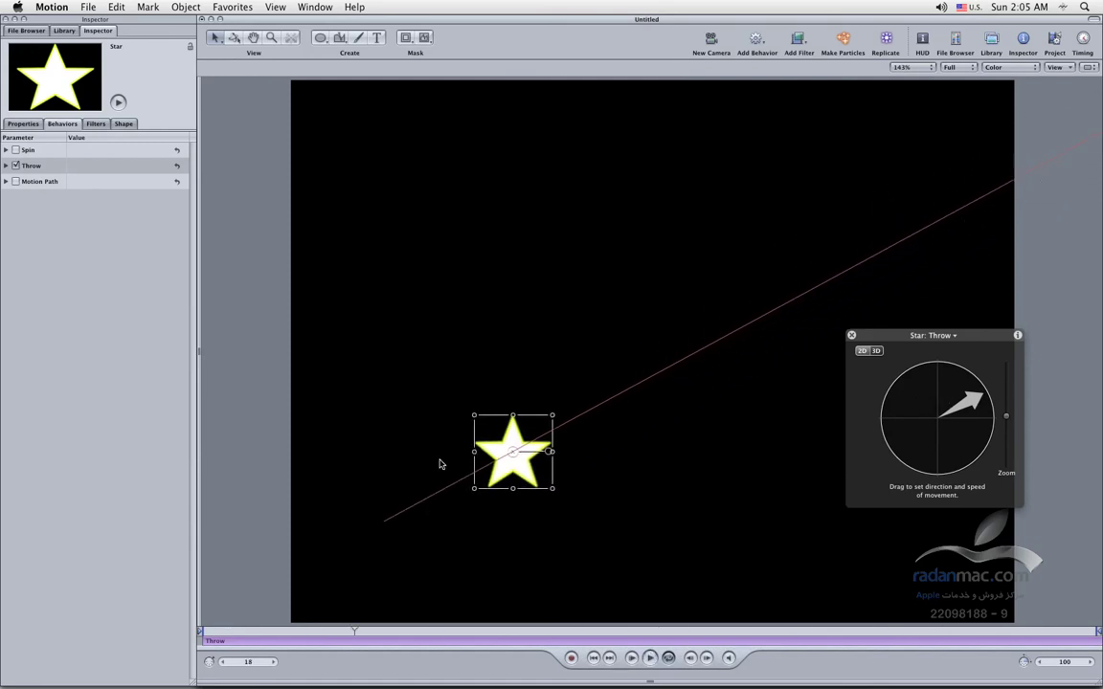
- Disable Throw, preview the star spinning with only Spin active, then switch Spin off
left_click(15, 166)
left_click(55, 151)
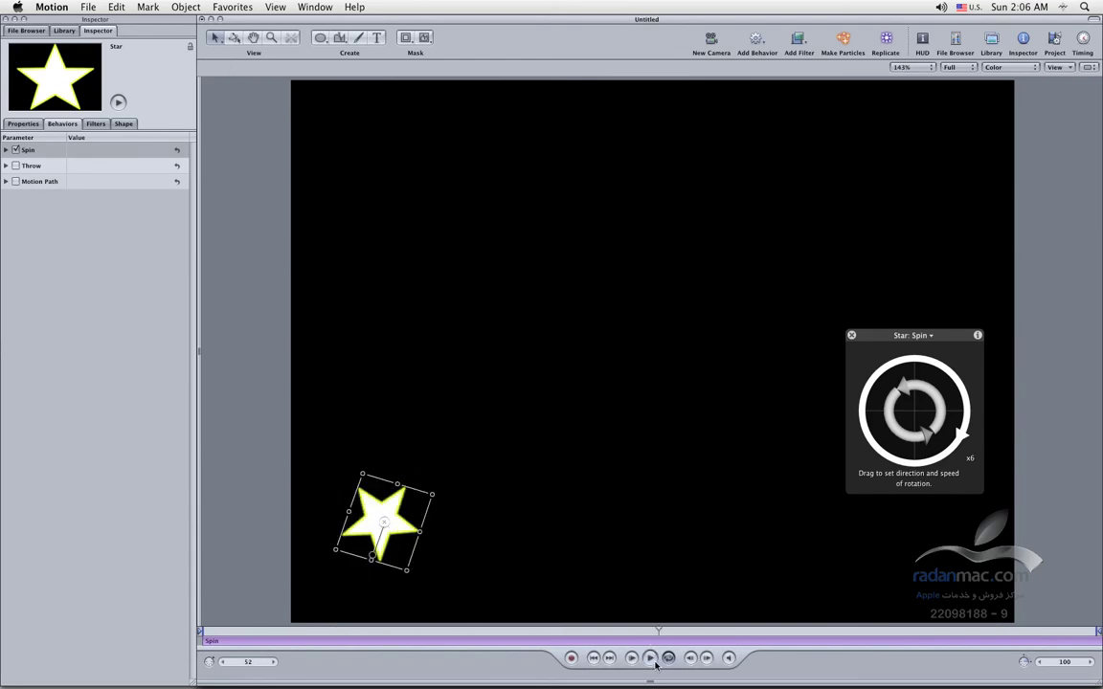
left_click_drag(946, 434, 955, 436)
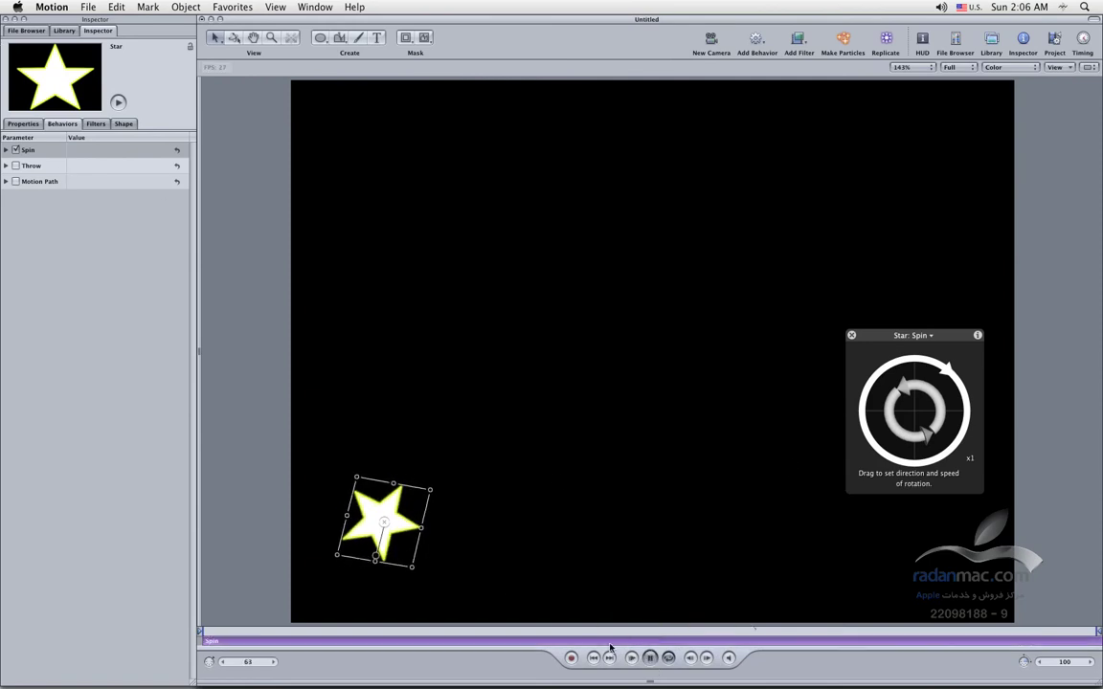
left_click(16, 150)
- Enable Motion Path, drag its end point up-right, and set End Condition to Repeat
left_click(16, 181)
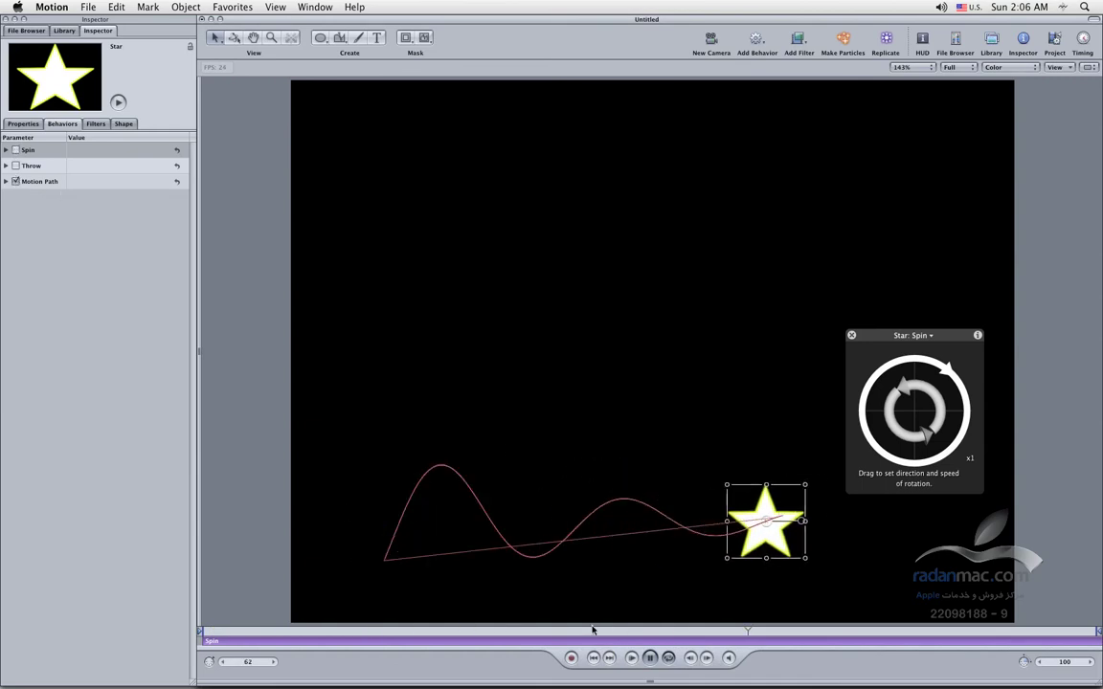
left_click(48, 182)
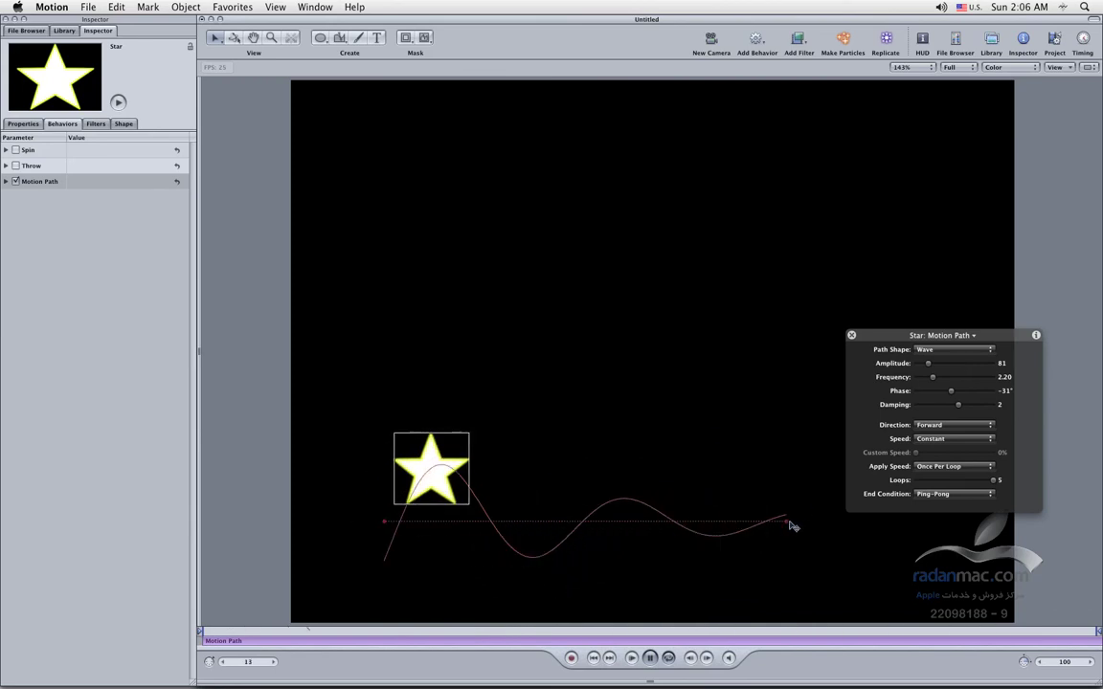
mouse_move(788, 523)
left_mouse_down()
mouse_move(671, 398)
mouse_move(804, 284)
left_mouse_up()
left_click(952, 494)
left_click(938, 480)
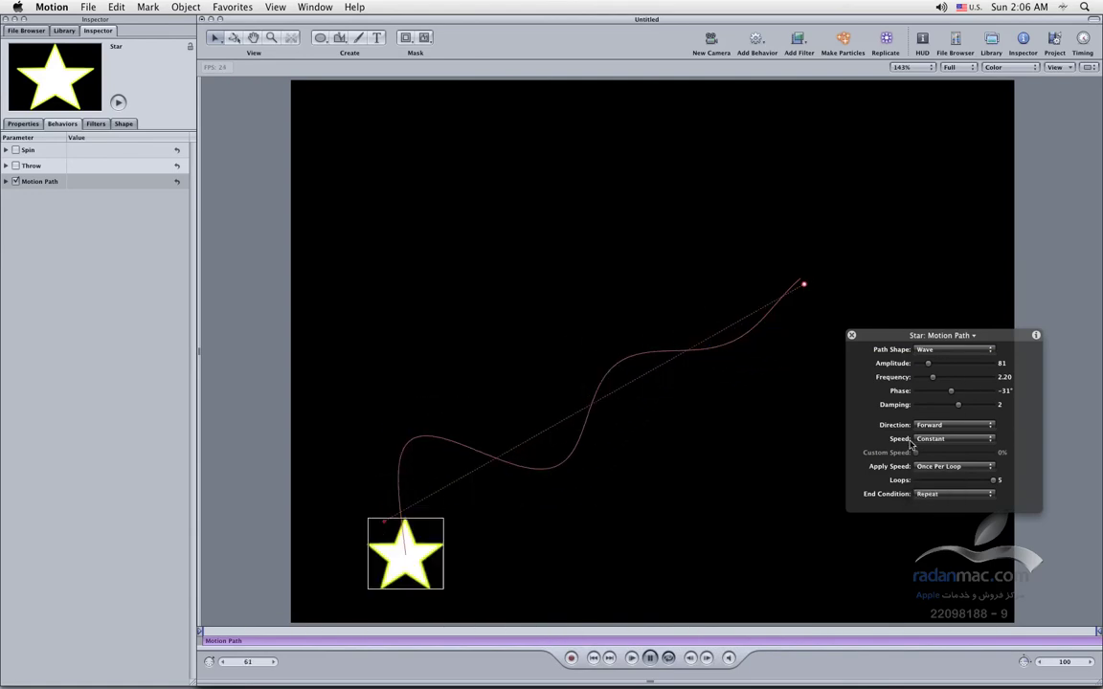
left_click(947, 349)
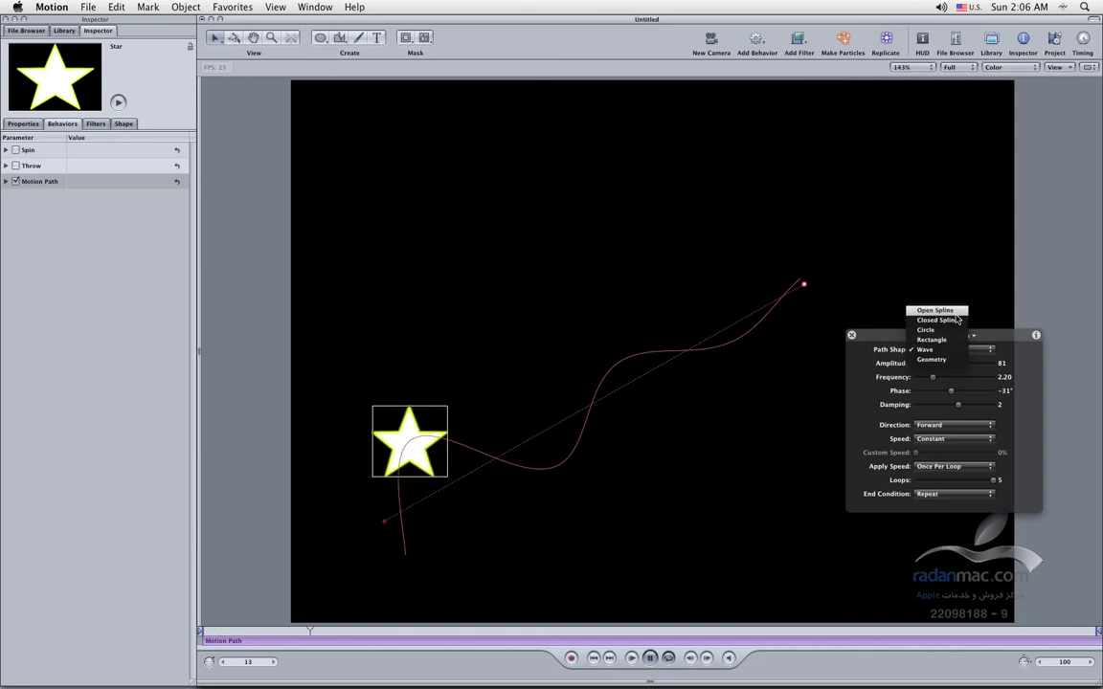
left_click(948, 310)
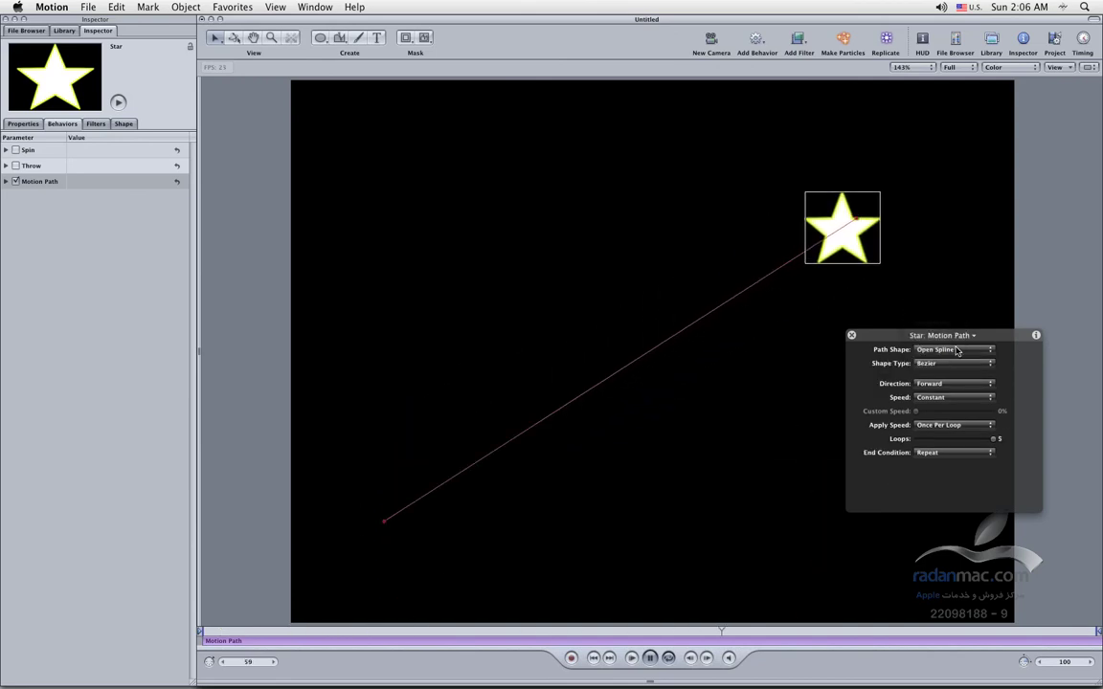
left_click(956, 352)
left_click(947, 360)
left_click(953, 351)
left_click(952, 361)
left_click(947, 350)
left_click(935, 329)
left_click(953, 349)
left_click(812, 404)
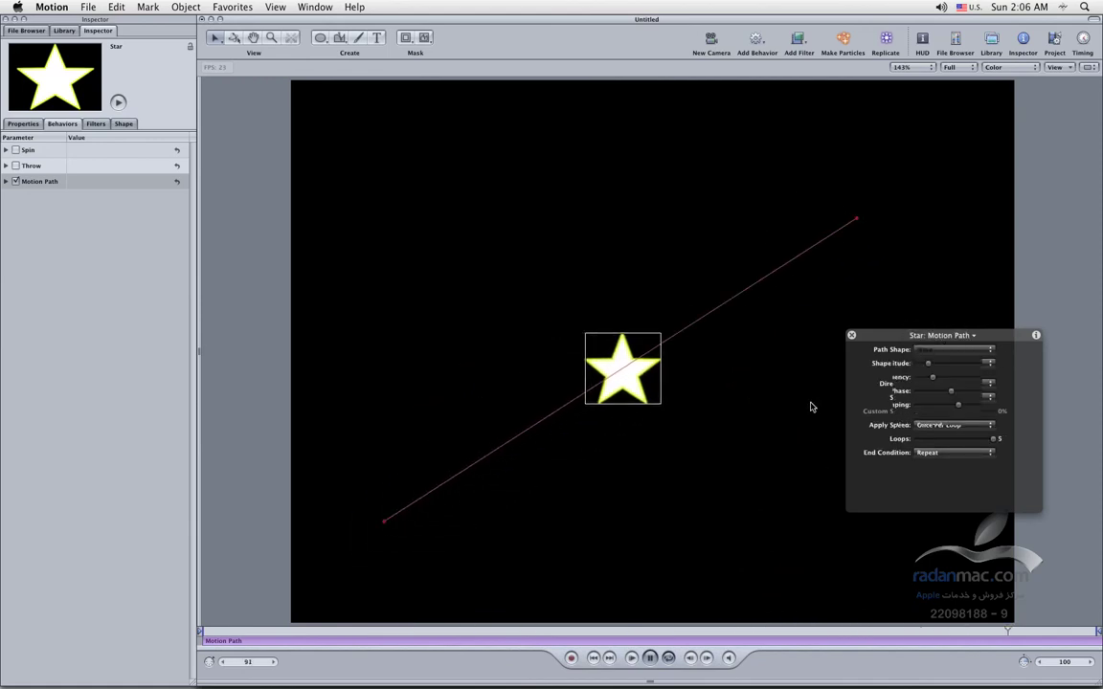
left_click(953, 349)
left_click_drag(952, 407, 958, 409)
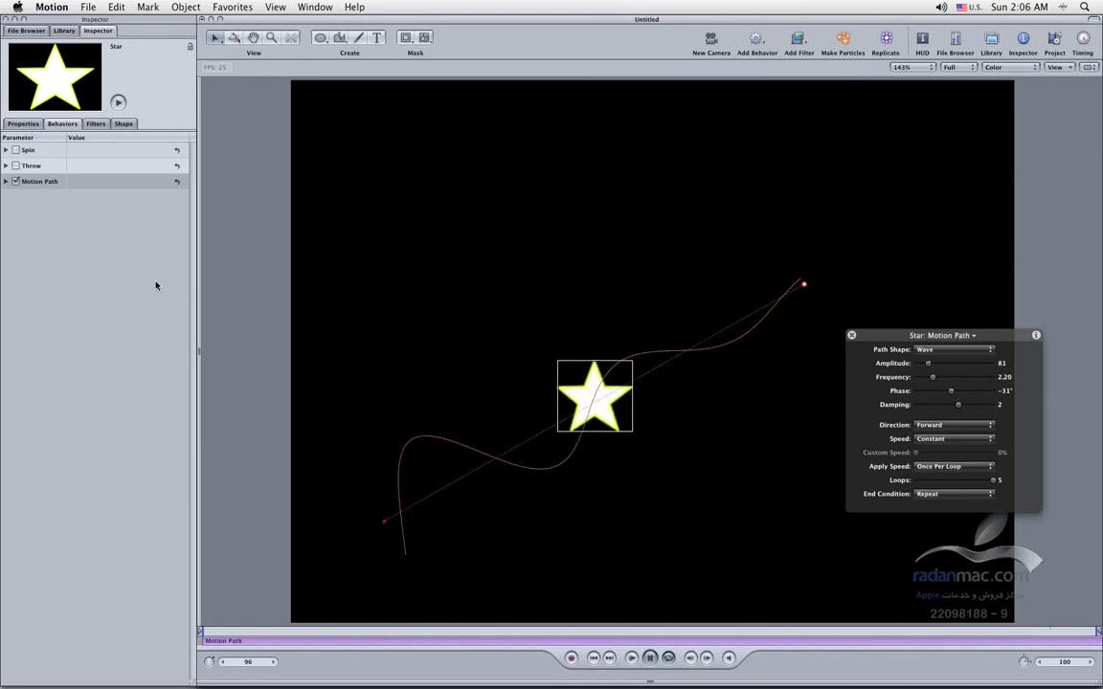
- Enable the Throw and Spin behaviors together with the Wave-shaped Motion Path
left_click(16, 166)
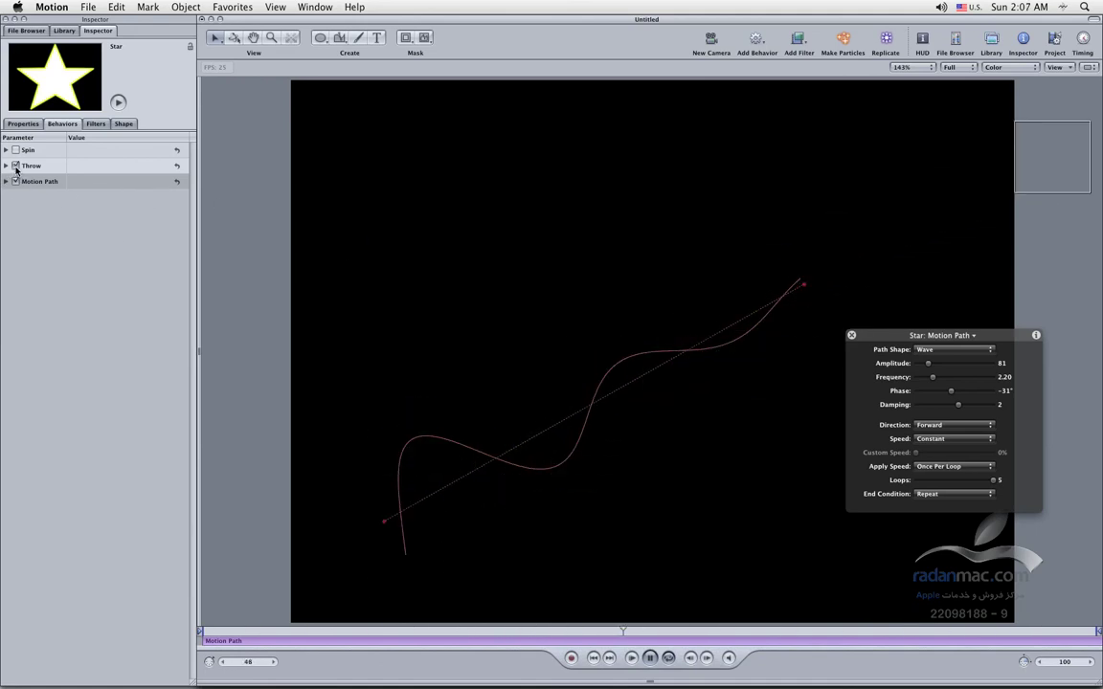
left_click(15, 150)
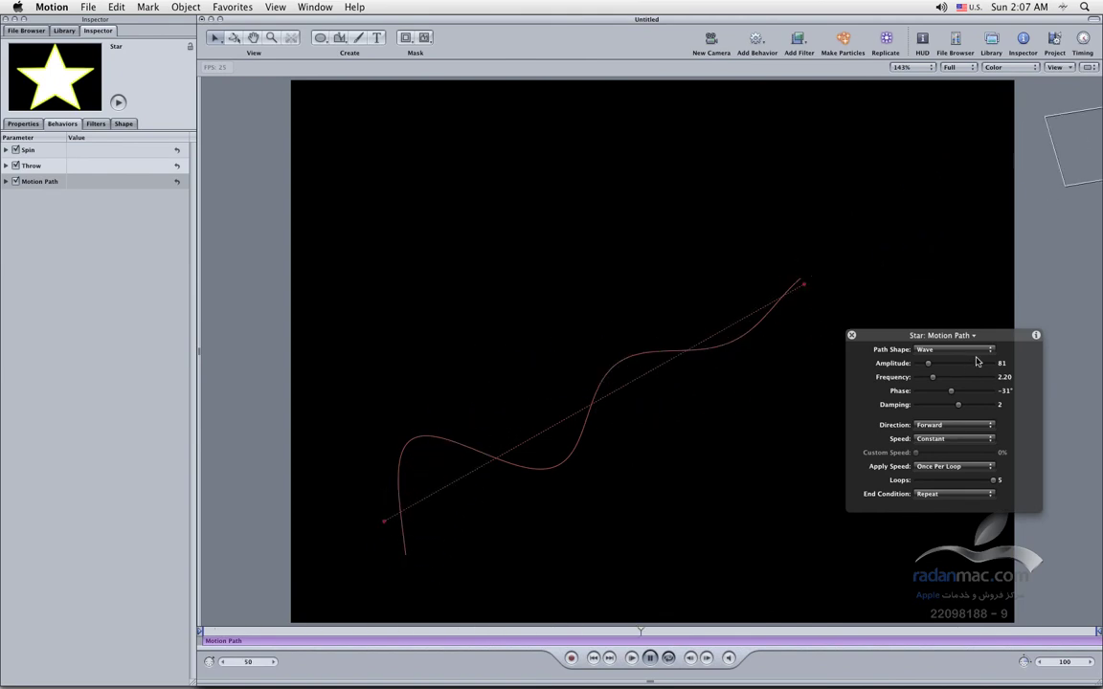
left_click(965, 351)
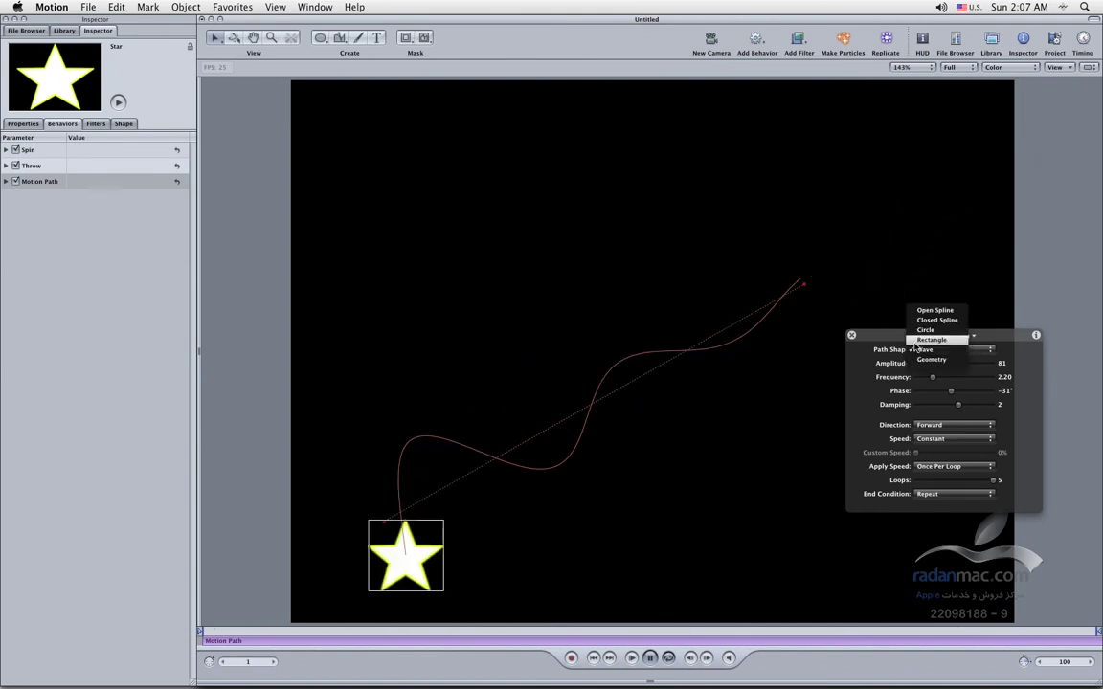
left_click(967, 339)
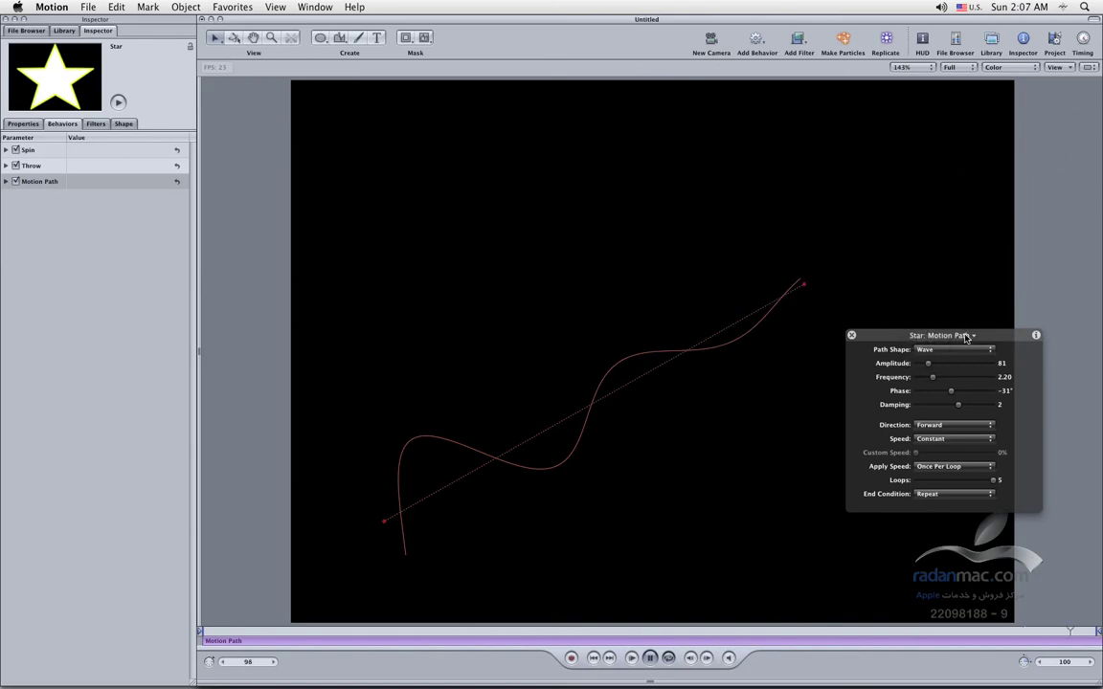
left_click(958, 350)
left_click(956, 351)
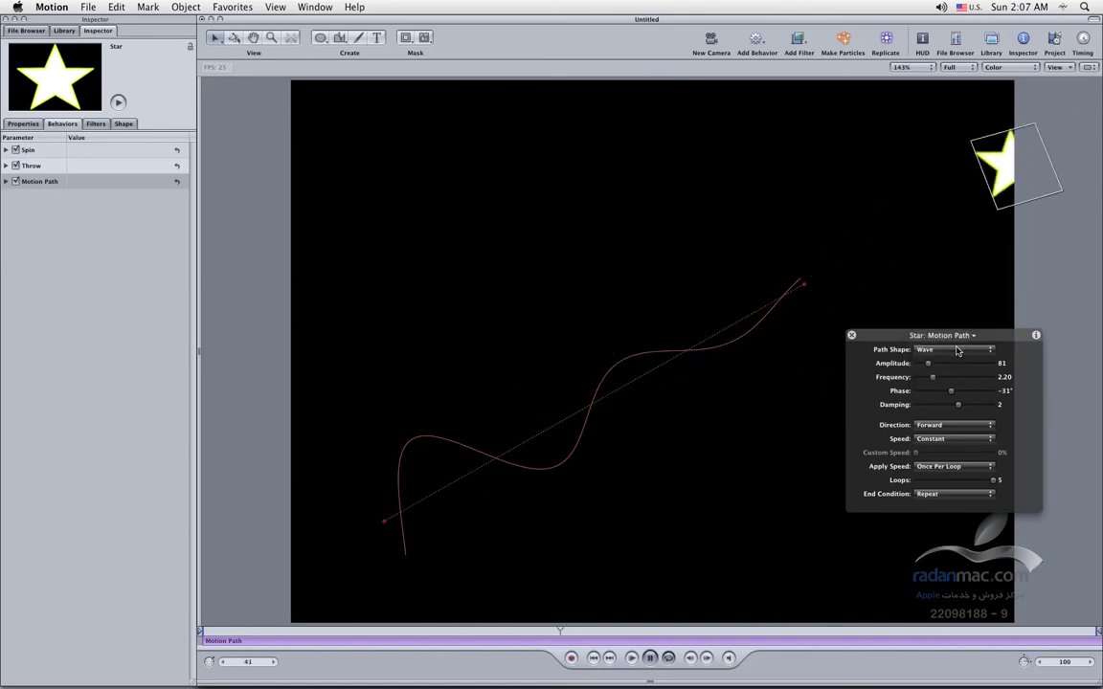
- Bring up the Shape: Star settings in the HUD and rewind to the first frame
left_click(943, 335)
left_click(943, 350)
left_click_drag(916, 339, 969, 402)
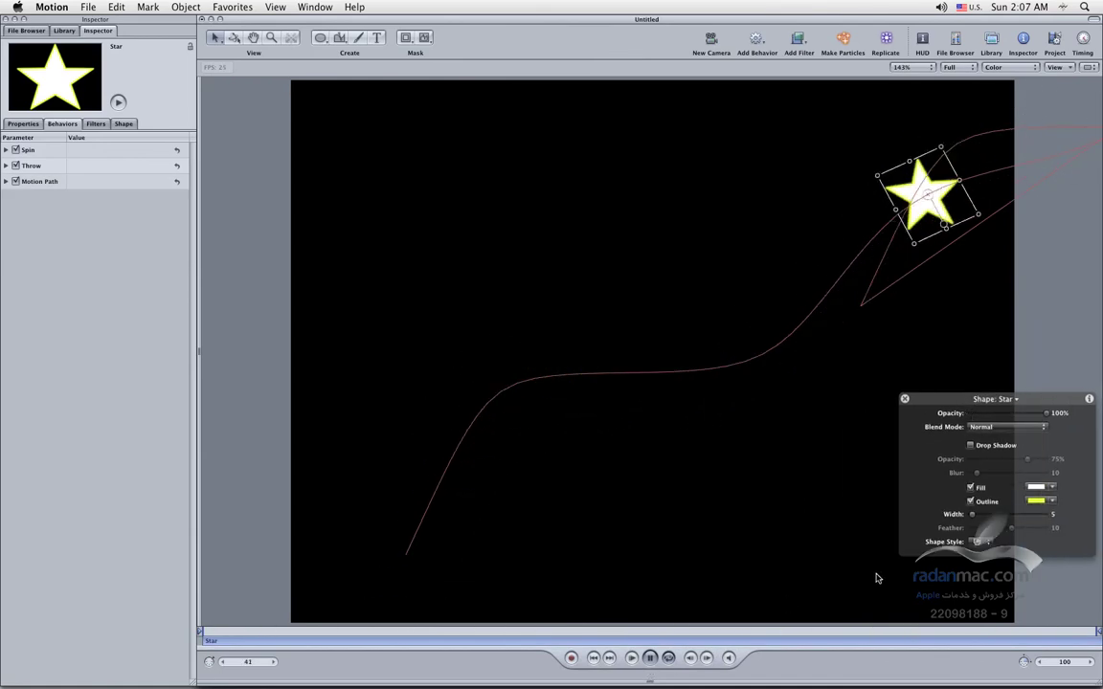
left_click(593, 657)
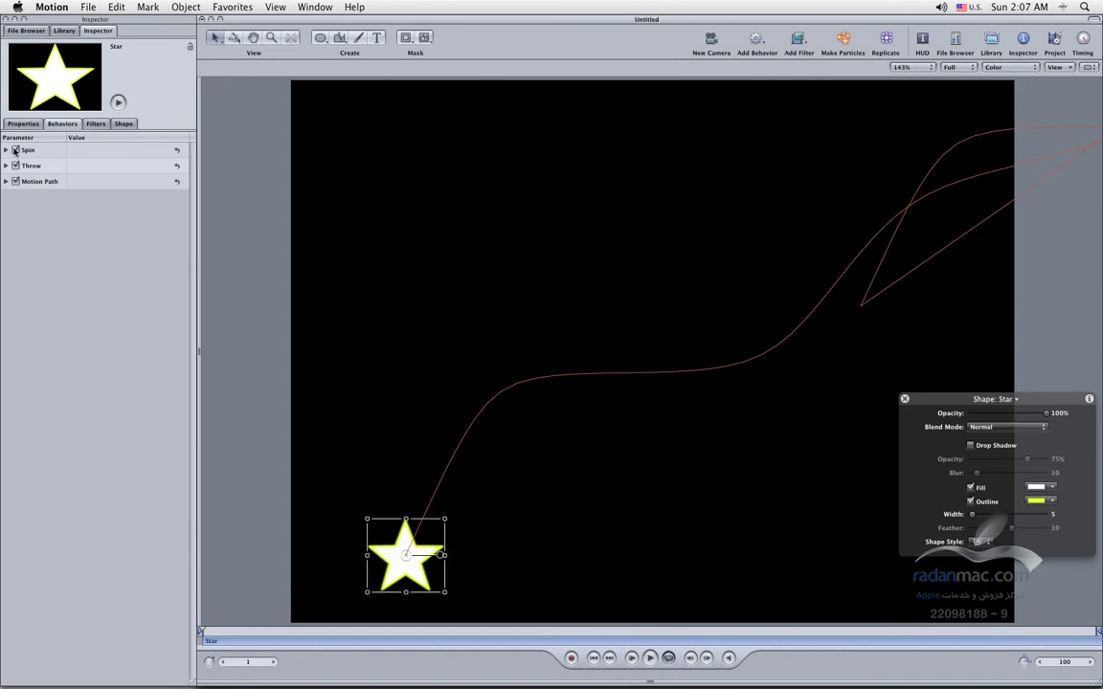
- Turn off the Motion Path so Throw drives the star alone, play it, and show the Star settings
left_click(15, 182)
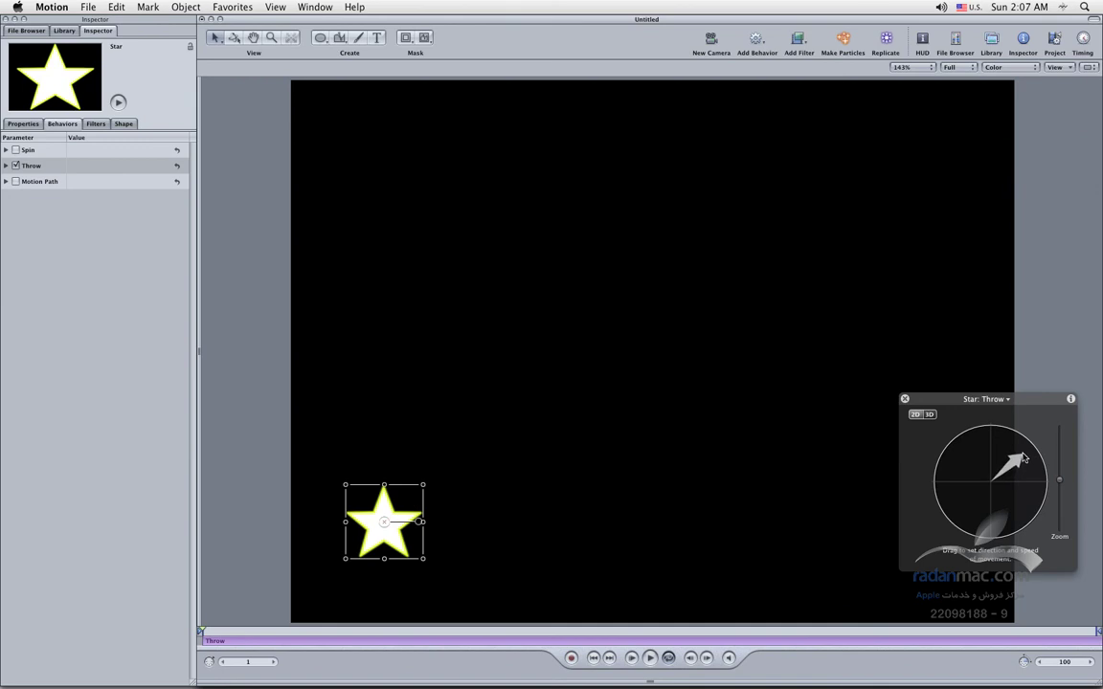
left_click(648, 658)
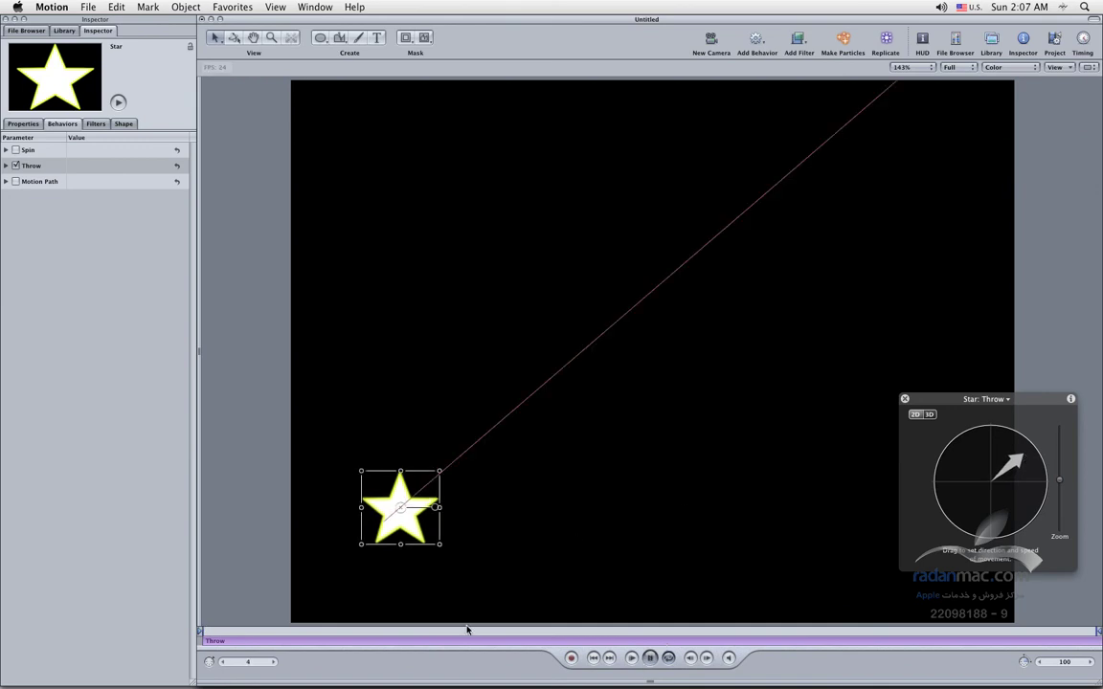
left_click(989, 399)
left_click(999, 412)
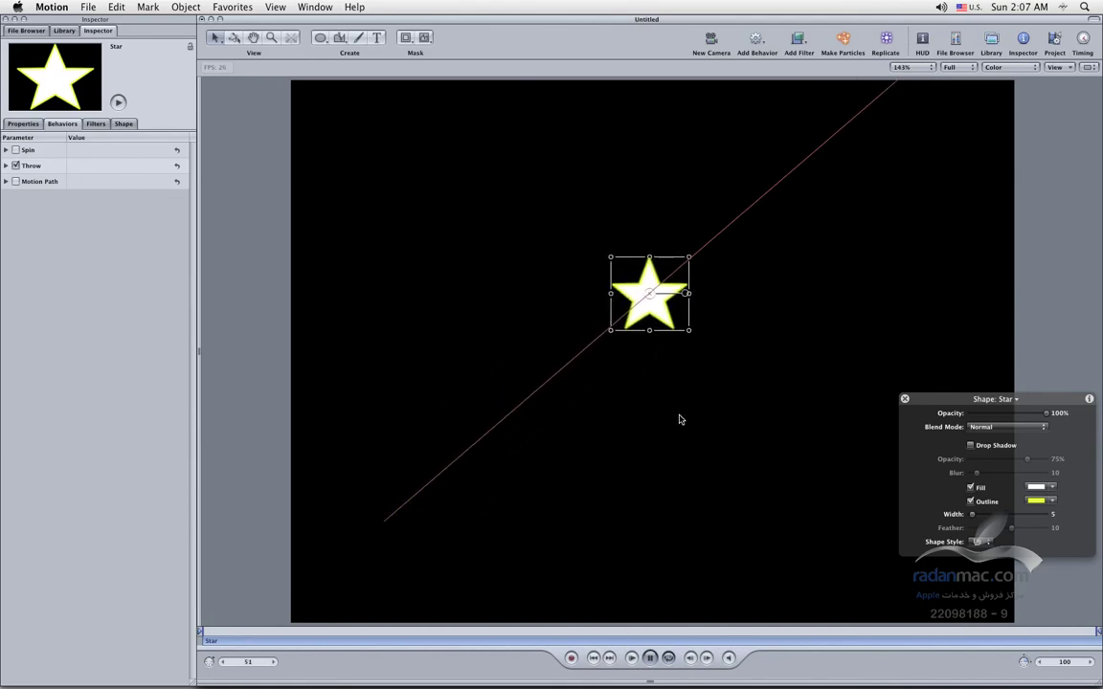
- Thicken the star's yellow outline to width 13, try the opacity slider, then stop playback
left_click_drag(971, 514, 978, 515)
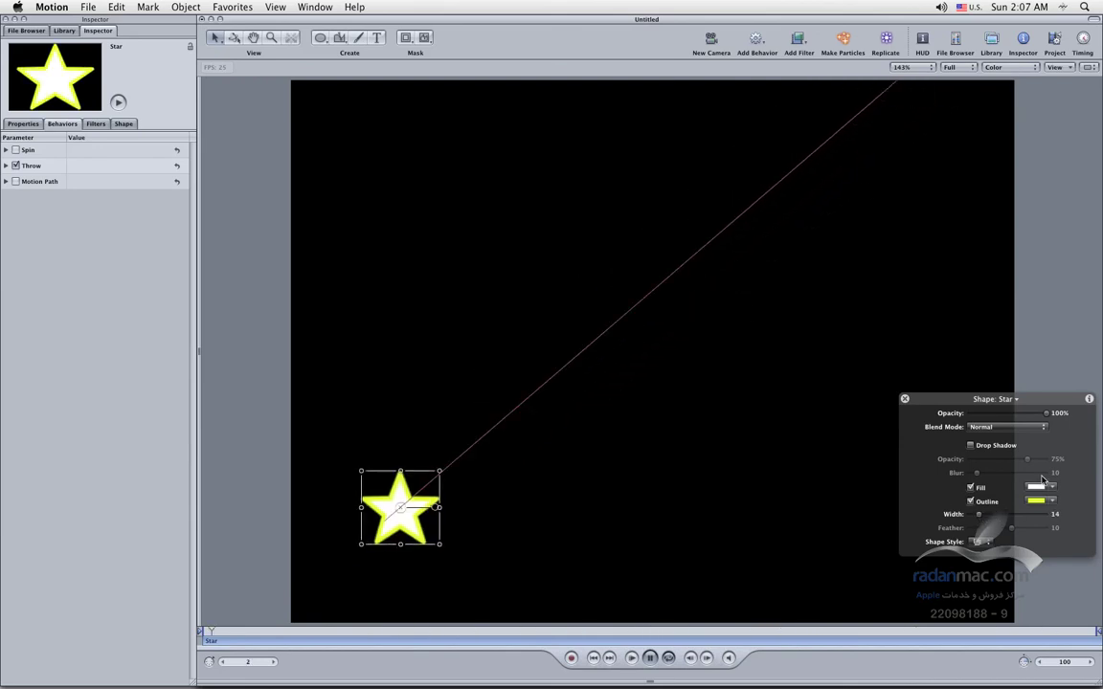
mouse_move(981, 517)
left_mouse_down()
mouse_move(1010, 518)
mouse_move(982, 519)
left_mouse_up()
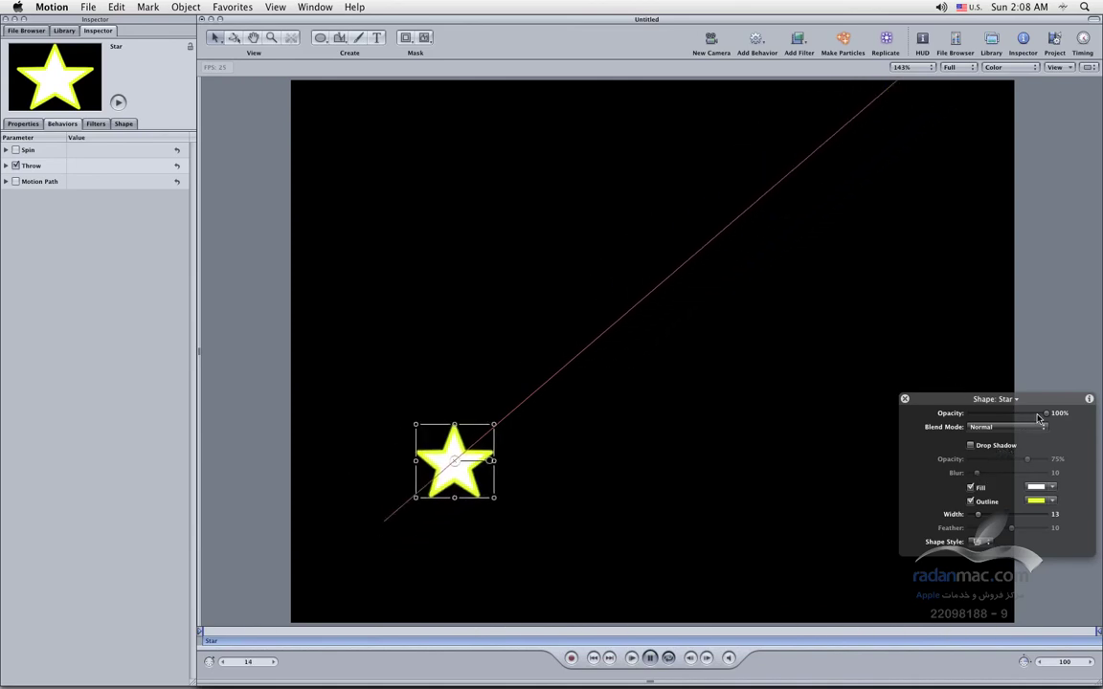
mouse_move(1023, 419)
left_mouse_down()
mouse_move(955, 424)
mouse_move(1074, 427)
left_mouse_up()
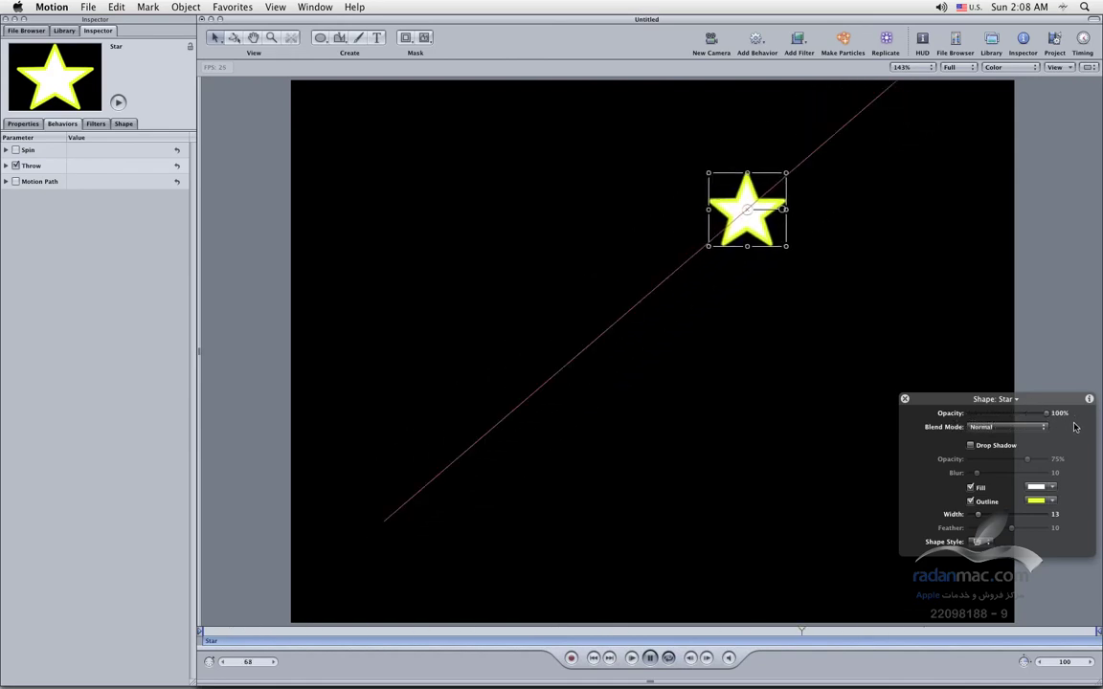
left_click(651, 657)
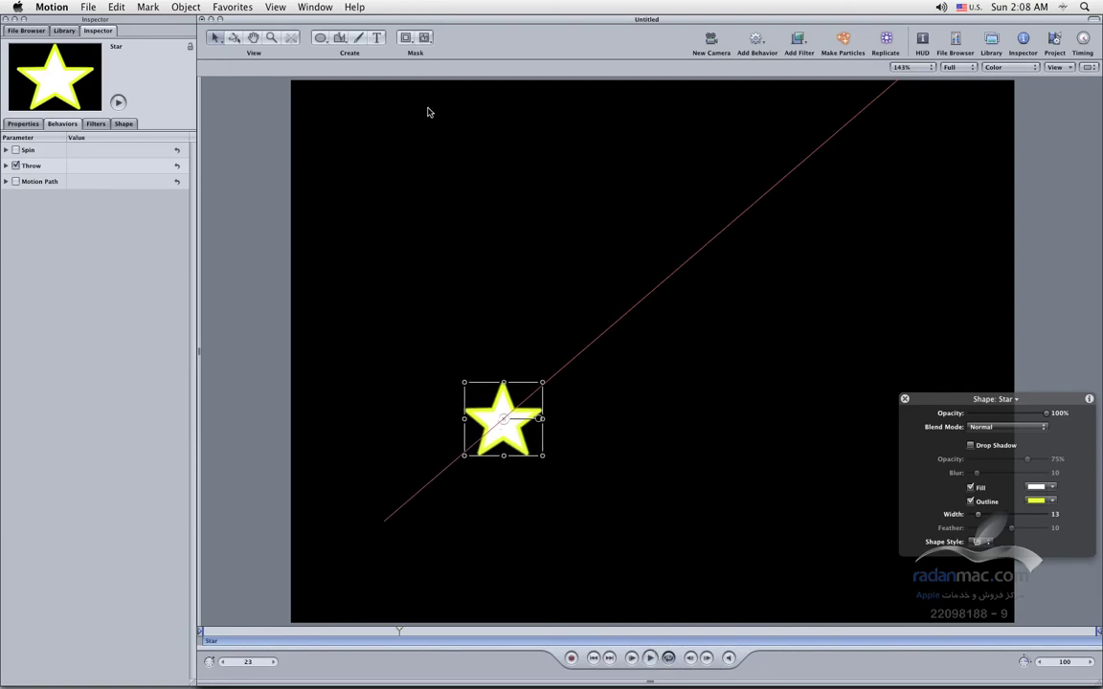
- In After Effects, RAM-preview Comp 1 and select the upper-left Radanmac.com layer
key("super+Tab")
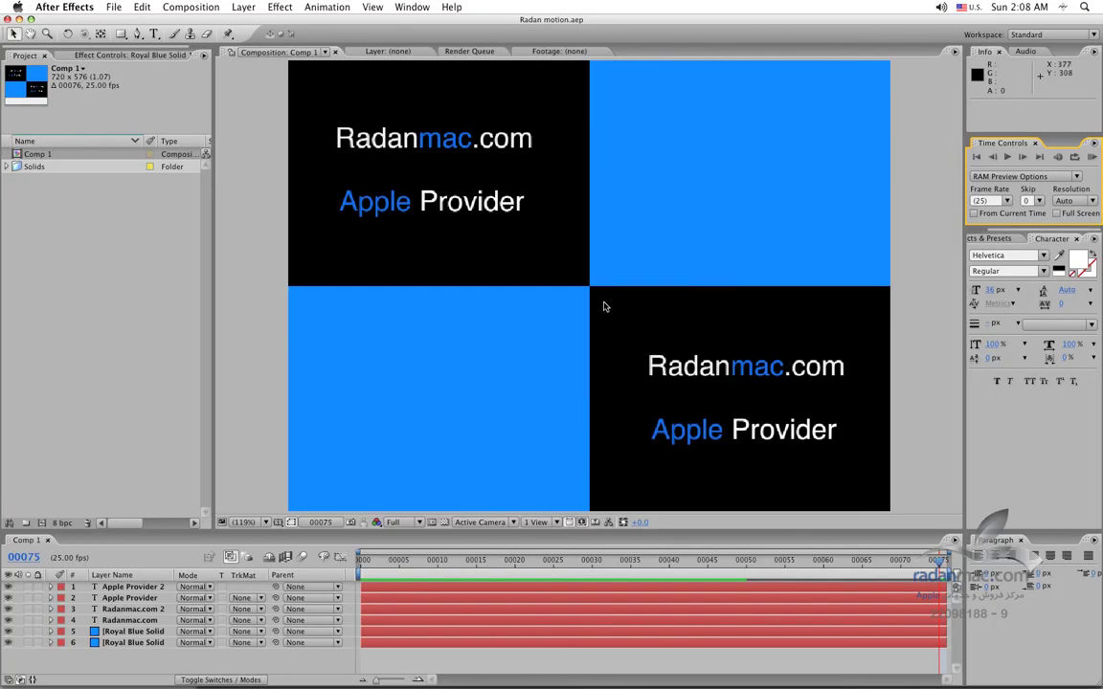
key("KP_0")
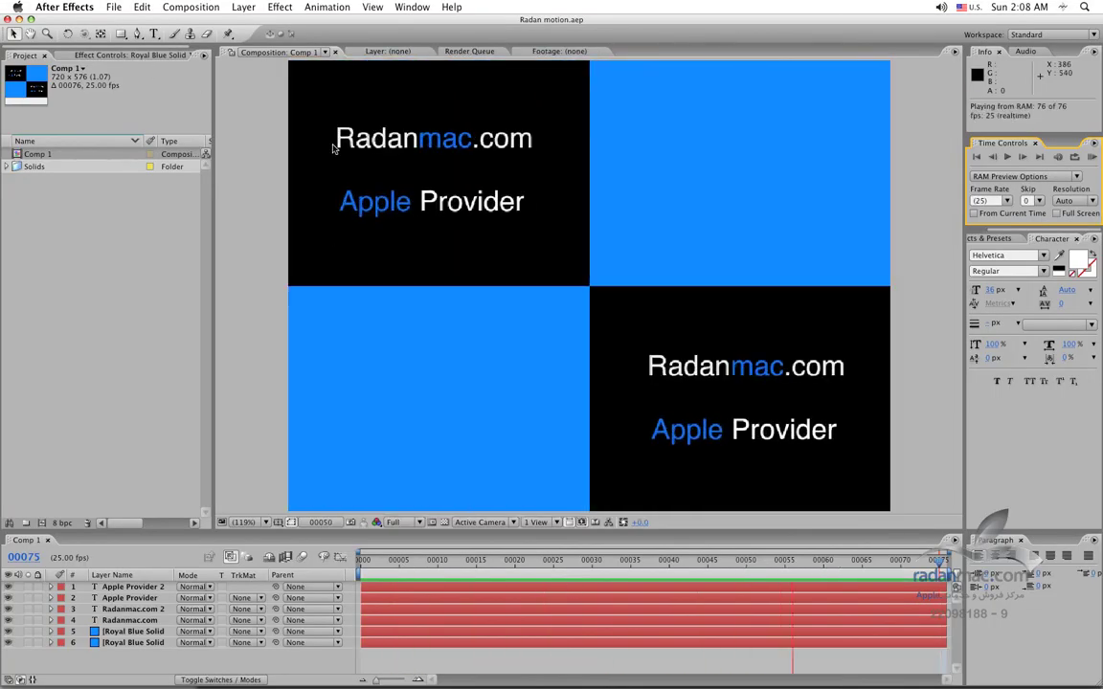
left_click(435, 146)
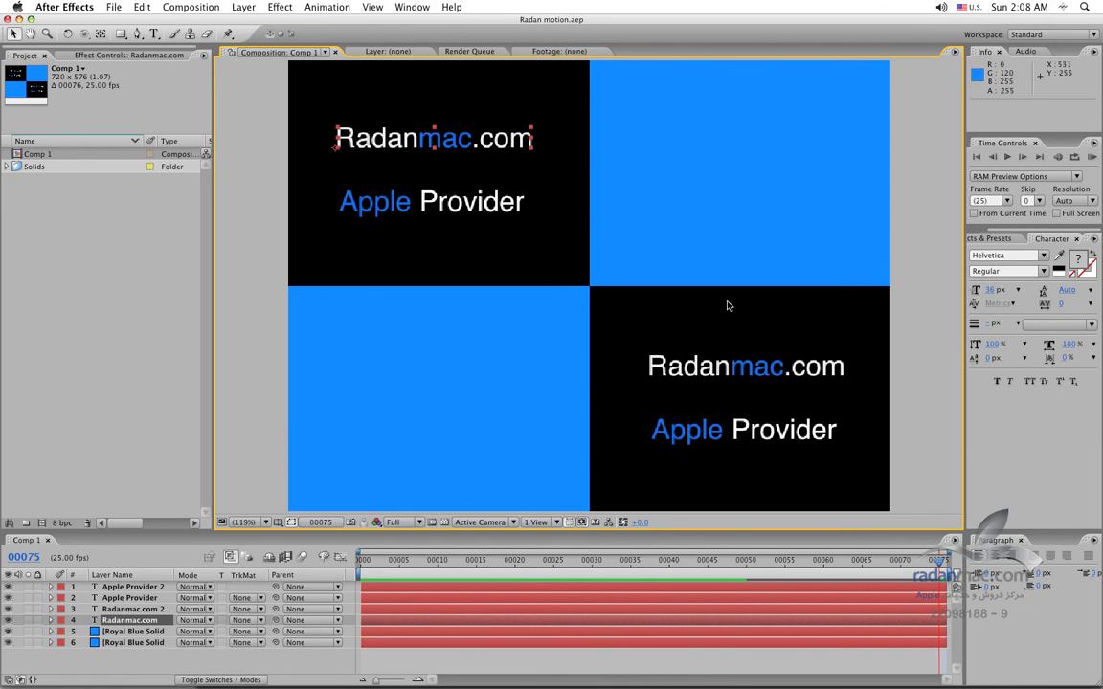
key("super+Tab")
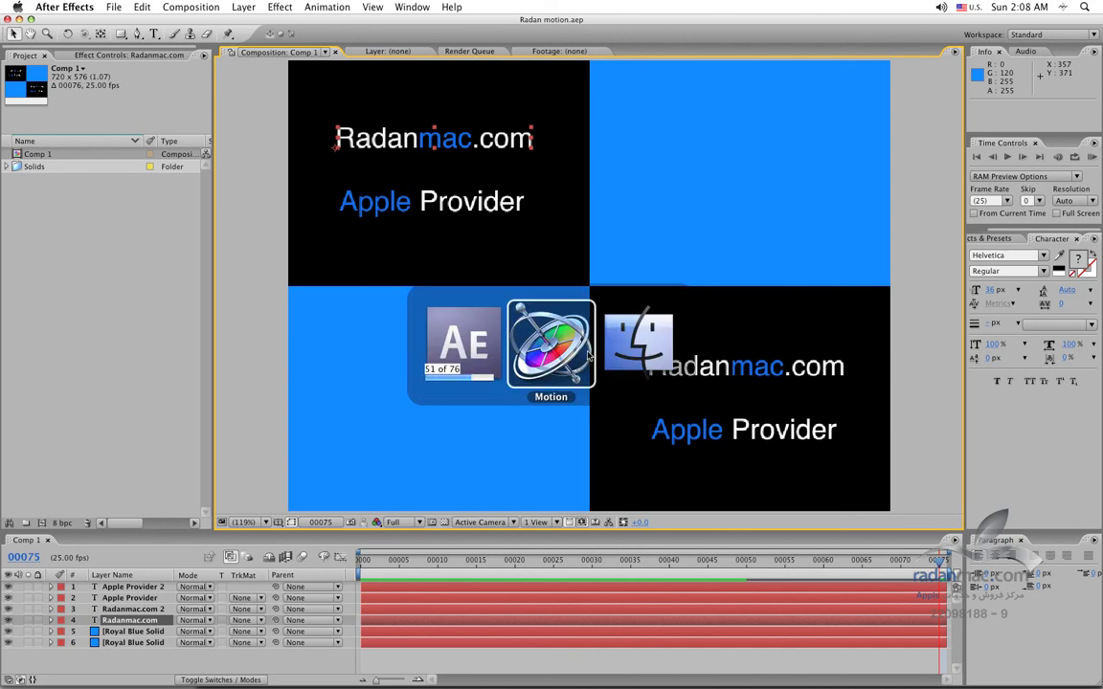
- Return to Motion's Untitled star project, after a brief switch to After Effects
key("super+Tab")
key("super+Tab")
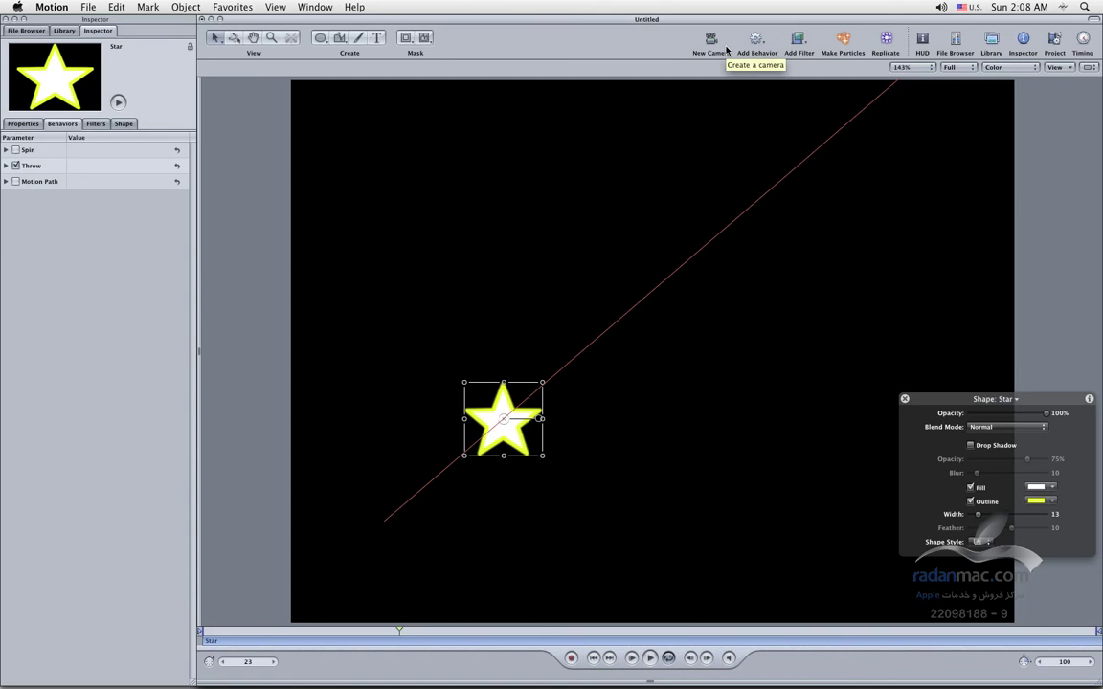
key("super+Tab")
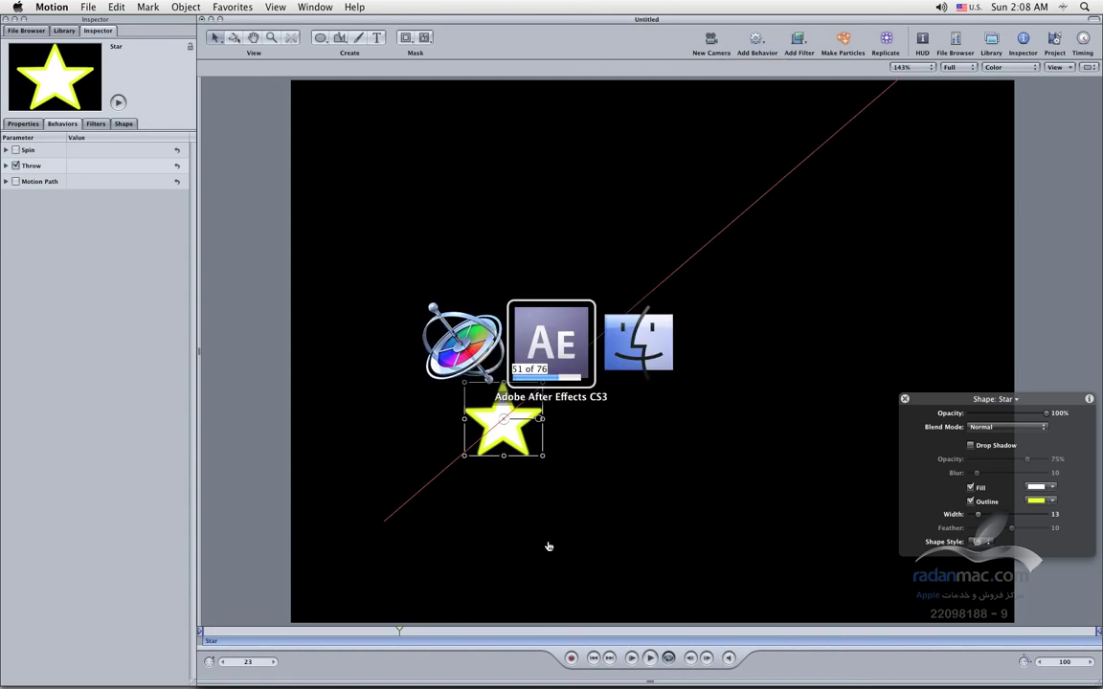
key("super+Tab")
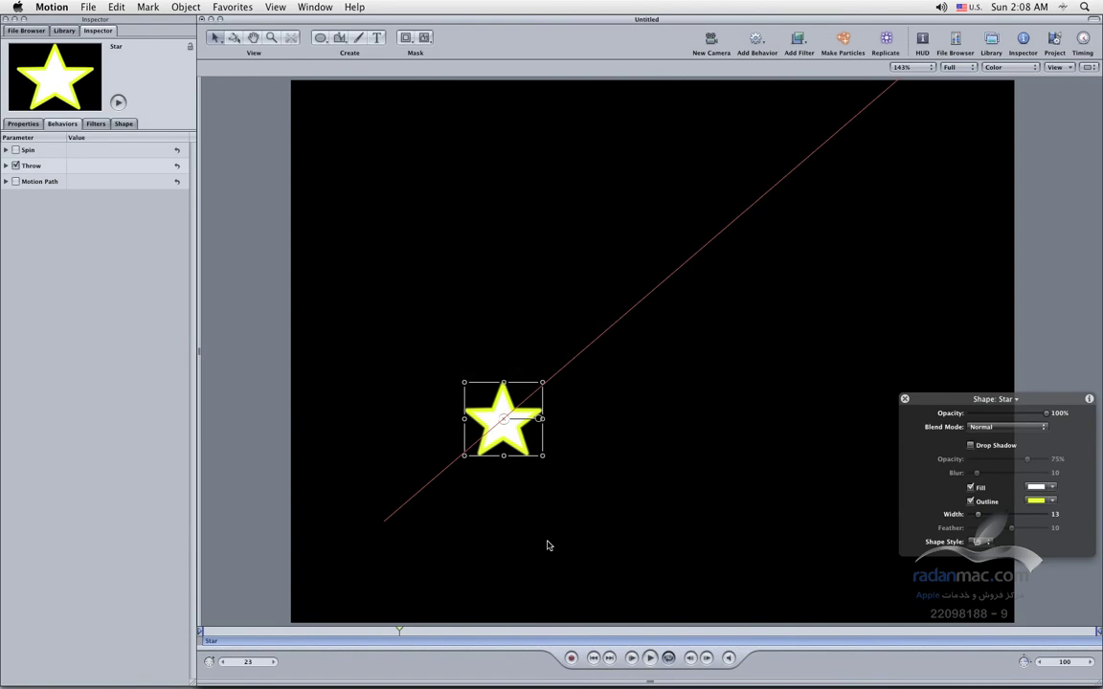